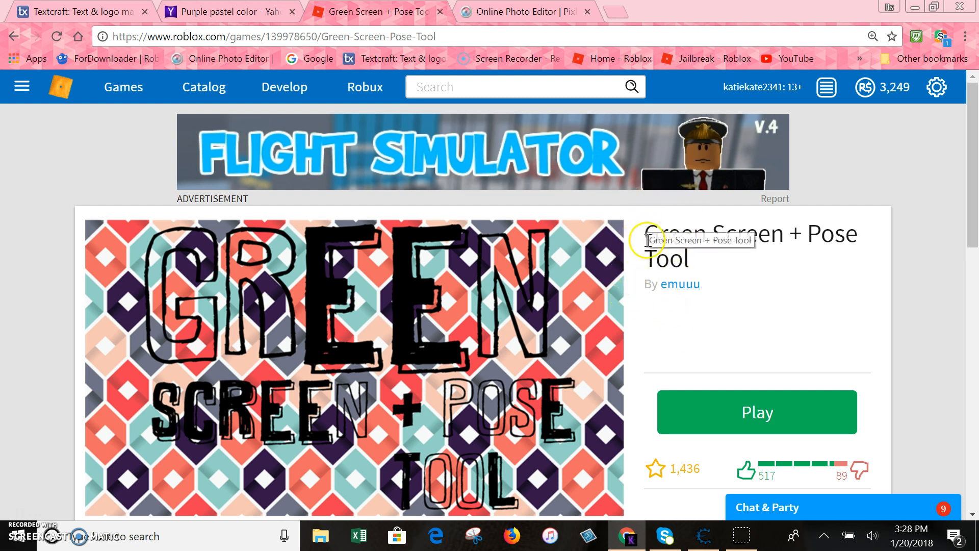
# Launch the Green Screen + Pose Tool game from its Roblox page
pyautogui.moveTo(645, 235); pyautogui.dragTo(797, 239)
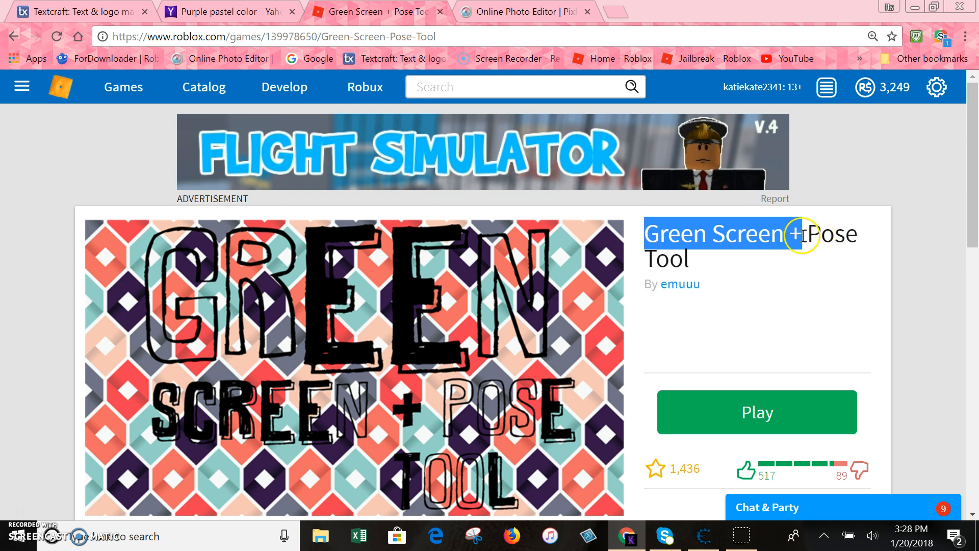
pyautogui.moveTo(811, 235); pyautogui.dragTo(819, 262)
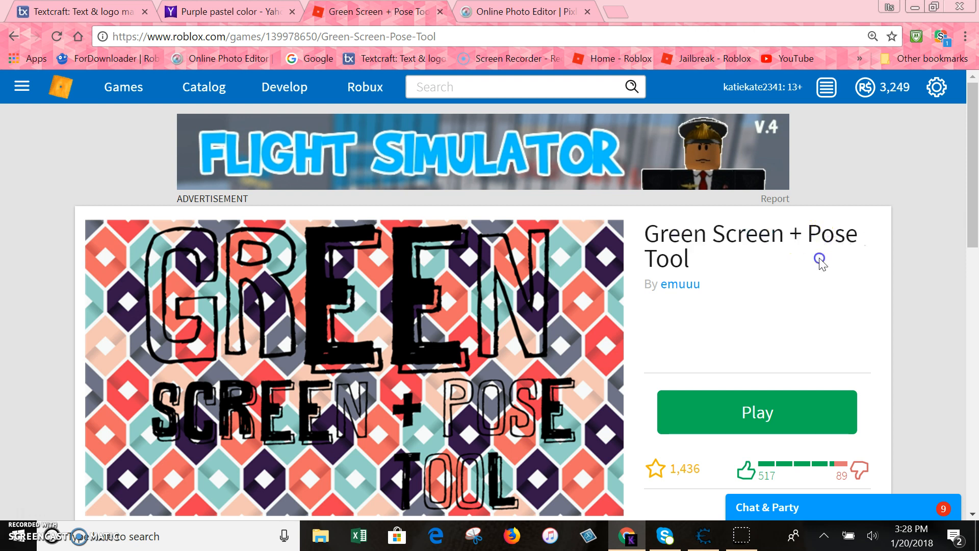
pyautogui.click(854, 245)
pyautogui.click(749, 405)
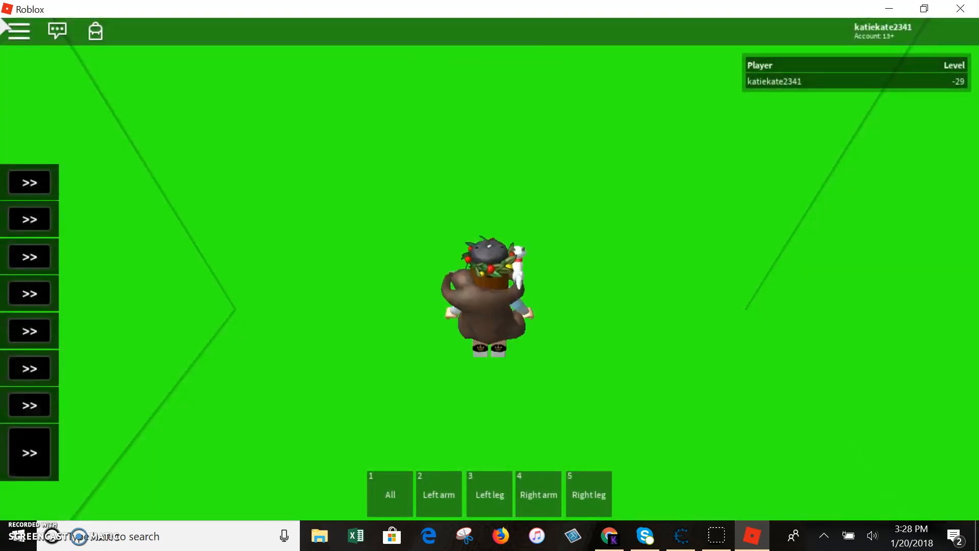
# Turn the view to the avatar's front and pose its left arm, right arm and right leg, finishing with no pose tool equipped
pyautogui.moveTo(683, 321); pyautogui.dragTo(672, 319)
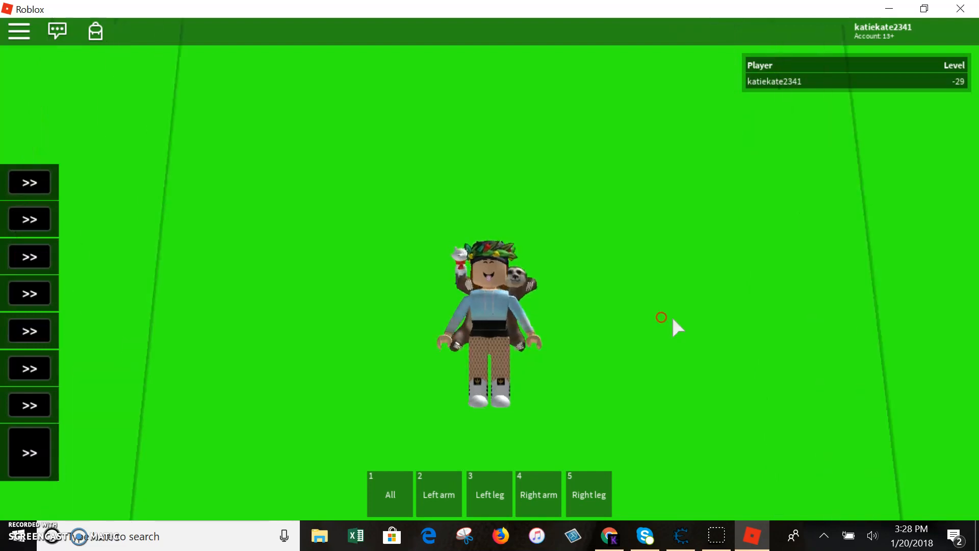
pyautogui.click(438, 494)
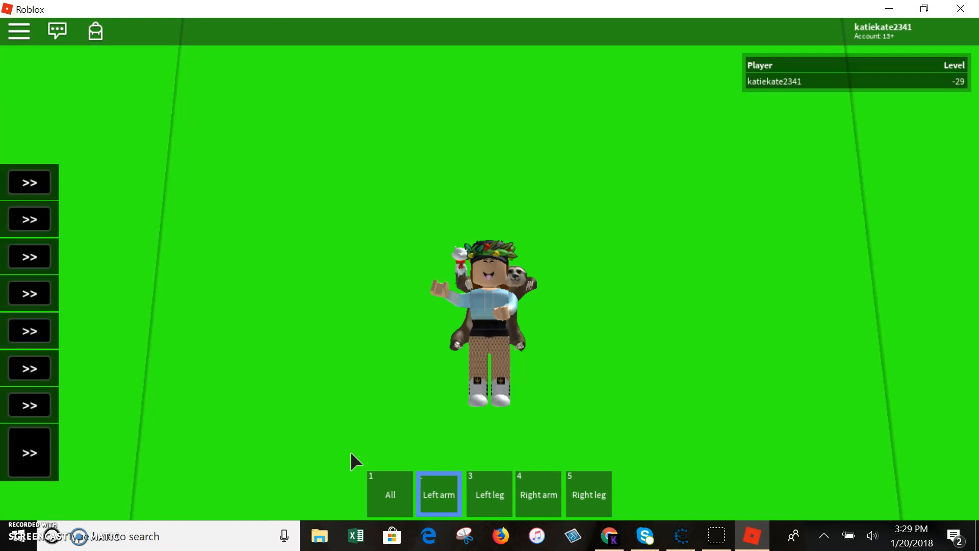
pyautogui.press('4')
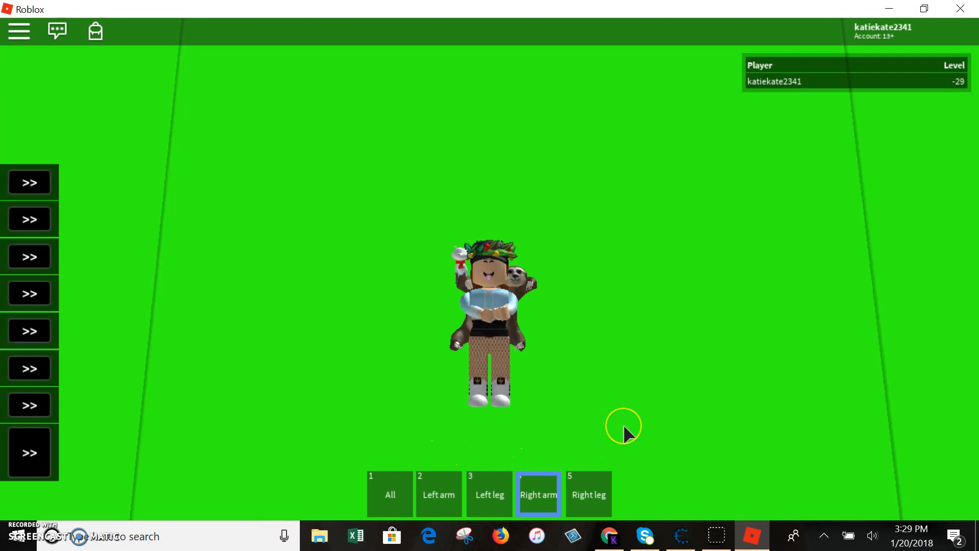
pyautogui.press('5')
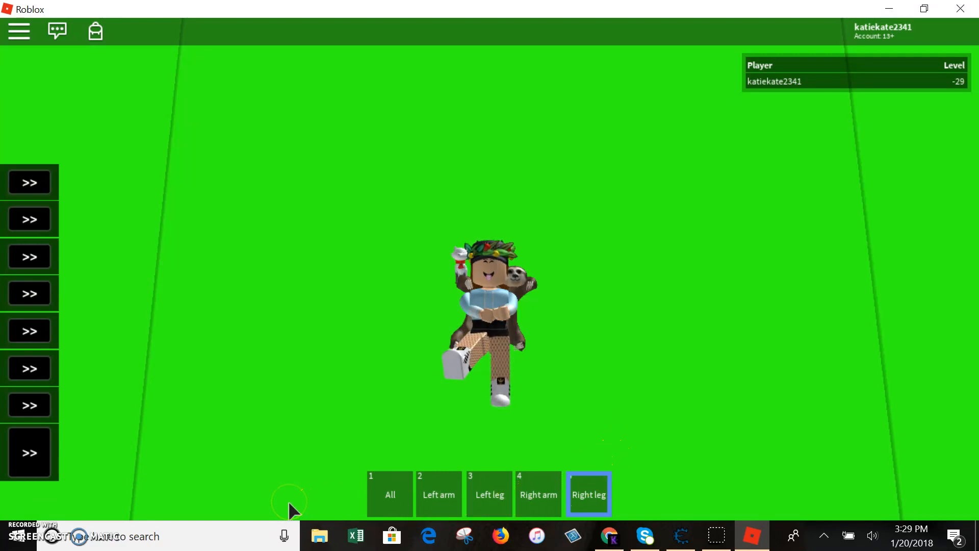
pyautogui.press('5')
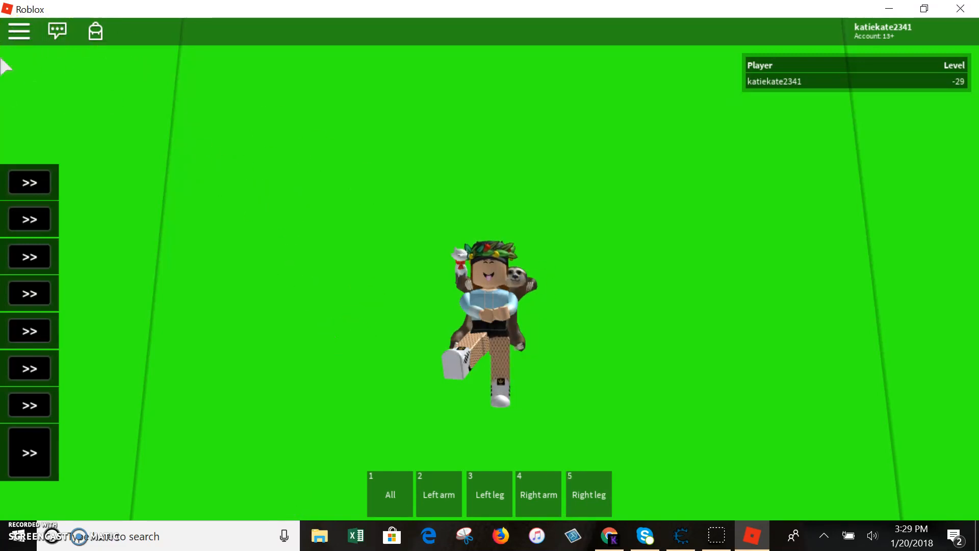
# Open the in-game recording options to take a screenshot of the posed avatar
pyautogui.click(16, 35)
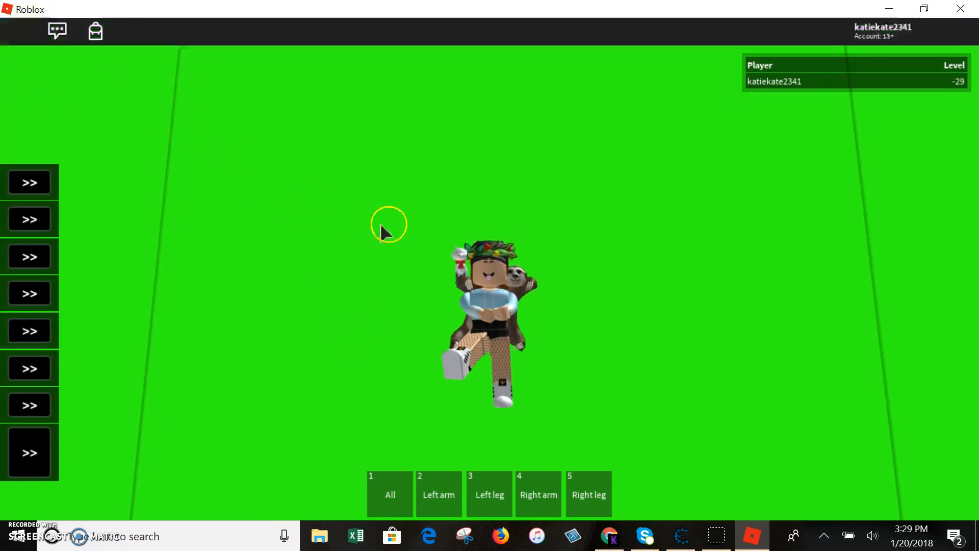
pyautogui.click(724, 105)
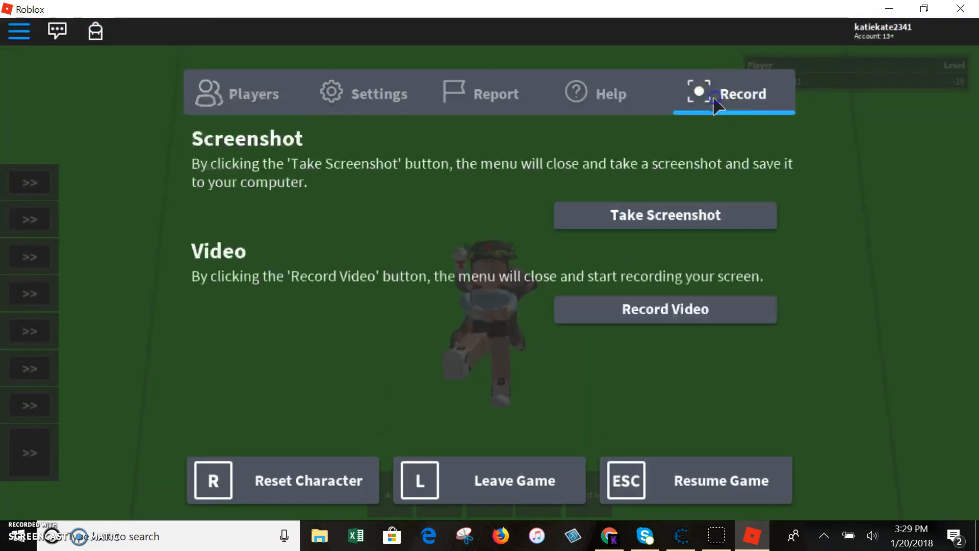
pyautogui.click(656, 215)
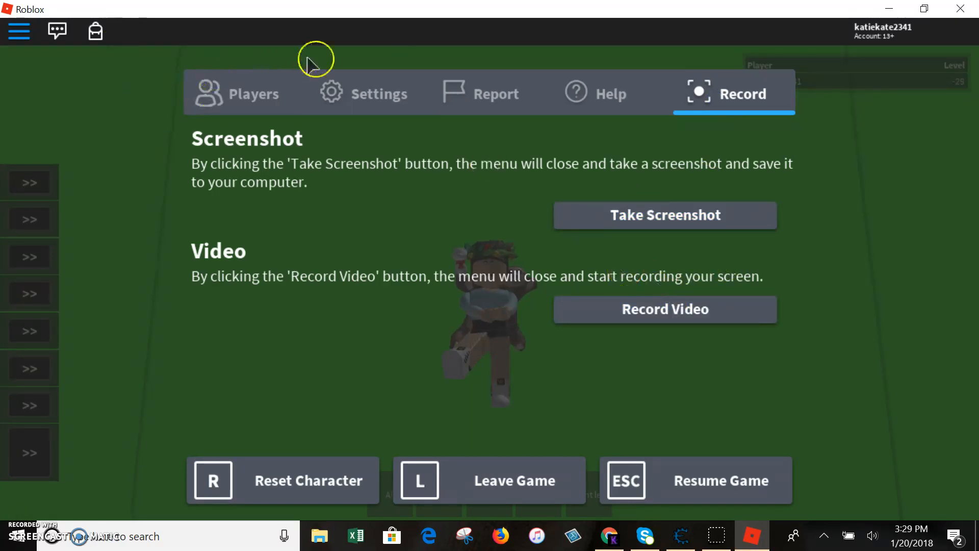
# Leave the Green Screen + Pose Tool game and confirm leaving
pyautogui.click(380, 104)
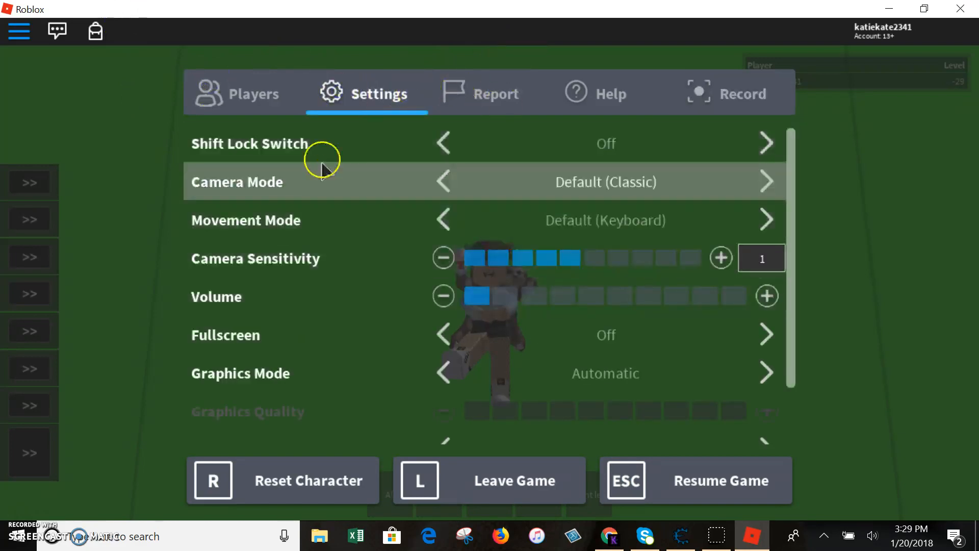
pyautogui.click(247, 98)
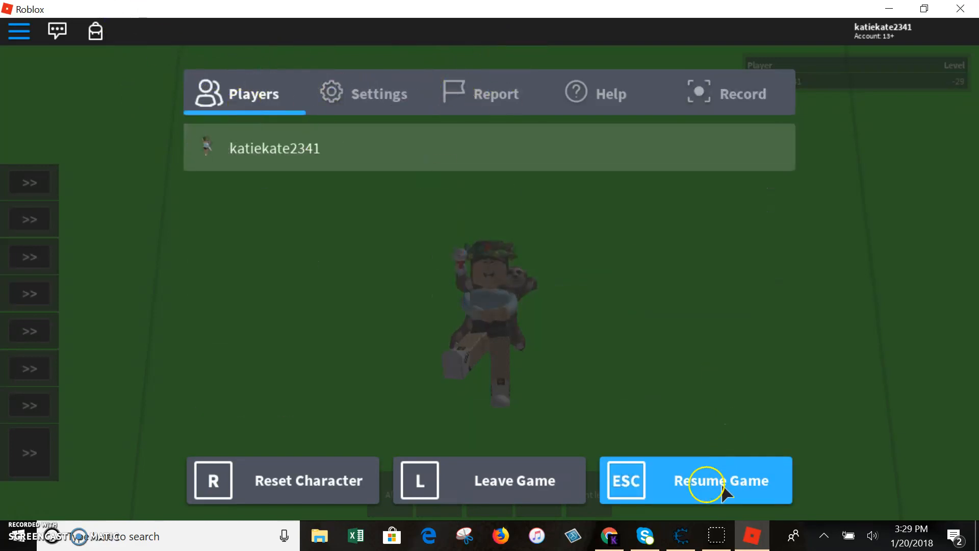
pyautogui.click(533, 466)
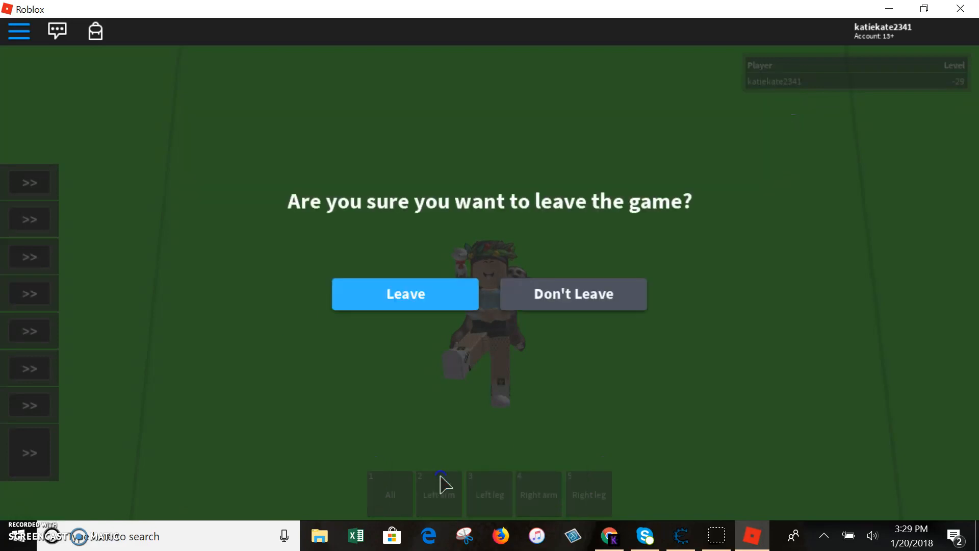
pyautogui.click(406, 302)
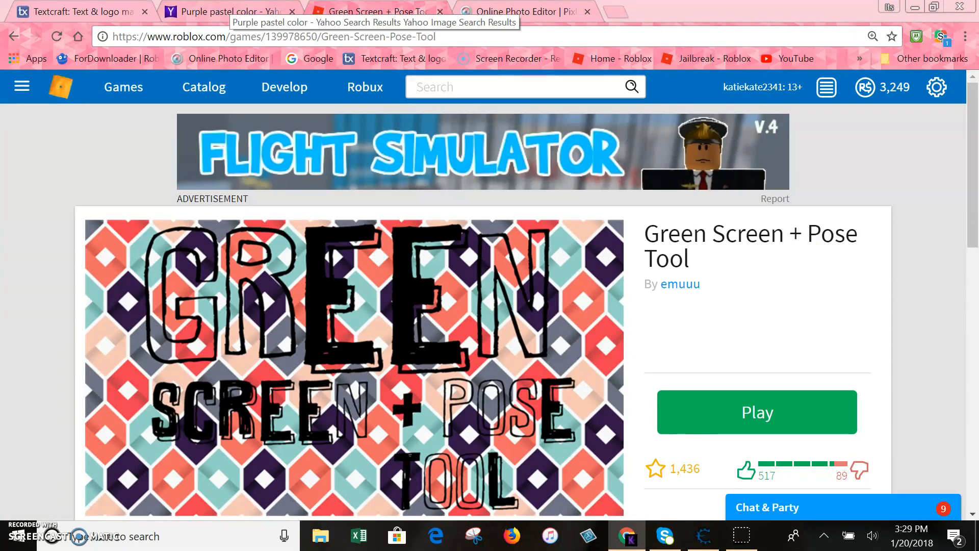
# Switch to the Yahoo image results for "Purple pastel color" and look through them for background ideas
pyautogui.click(224, 12)
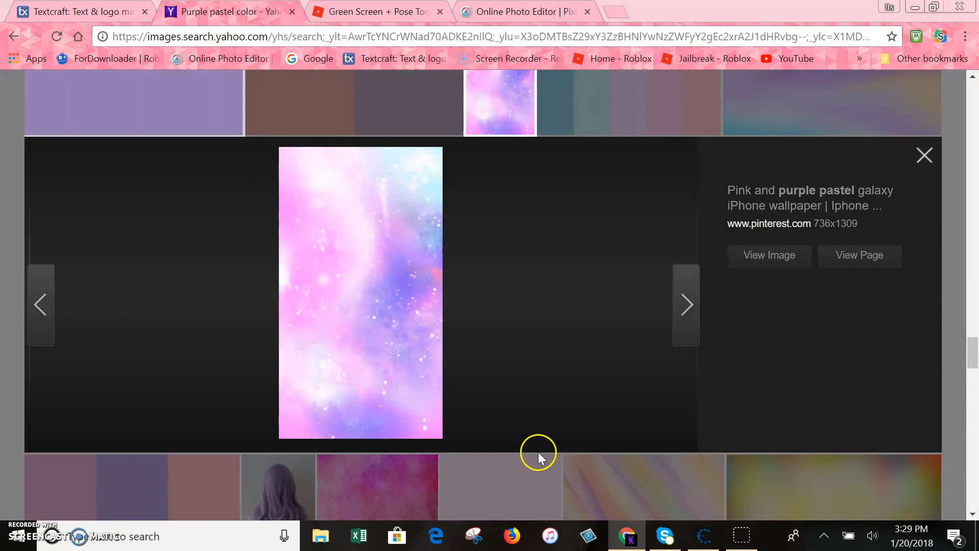
pyautogui.scroll(10, 463, 326)
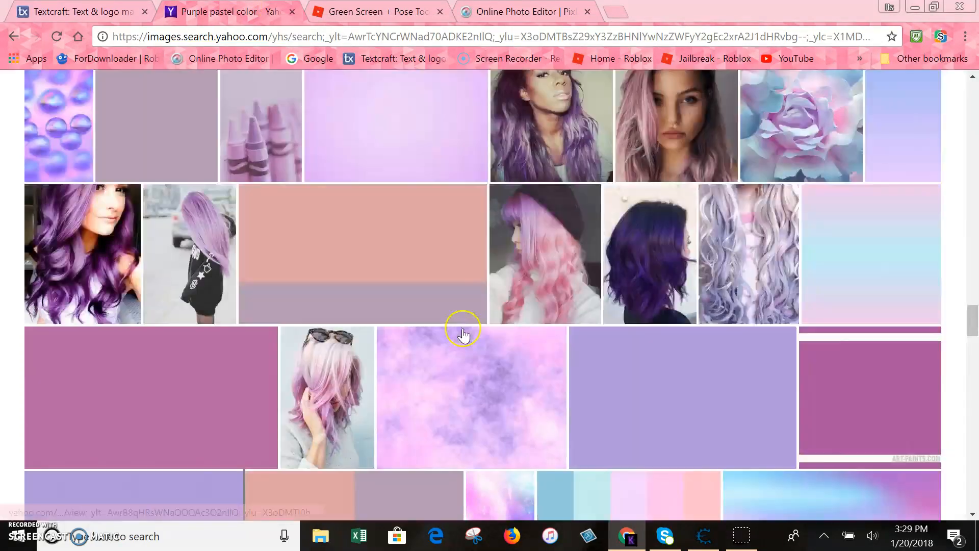
pyautogui.scroll(10, 461, 316)
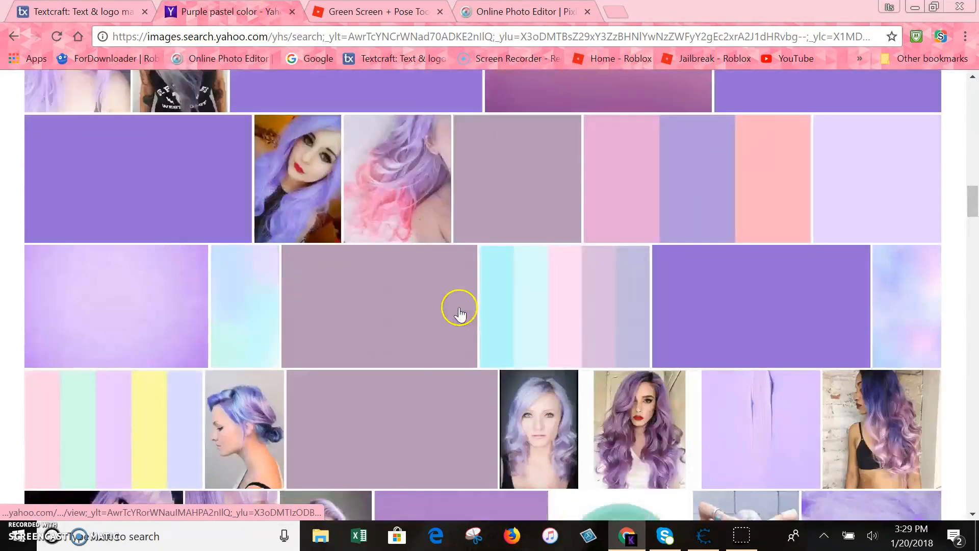
pyautogui.scroll(10, 400, 94)
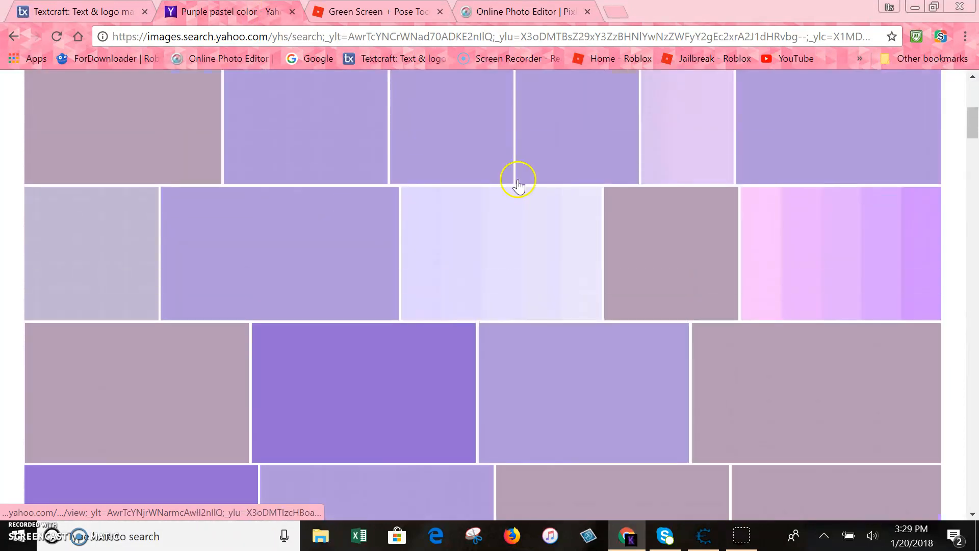
pyautogui.moveTo(218, 97); pyautogui.dragTo(92, 93)
pyautogui.click(39, 92)
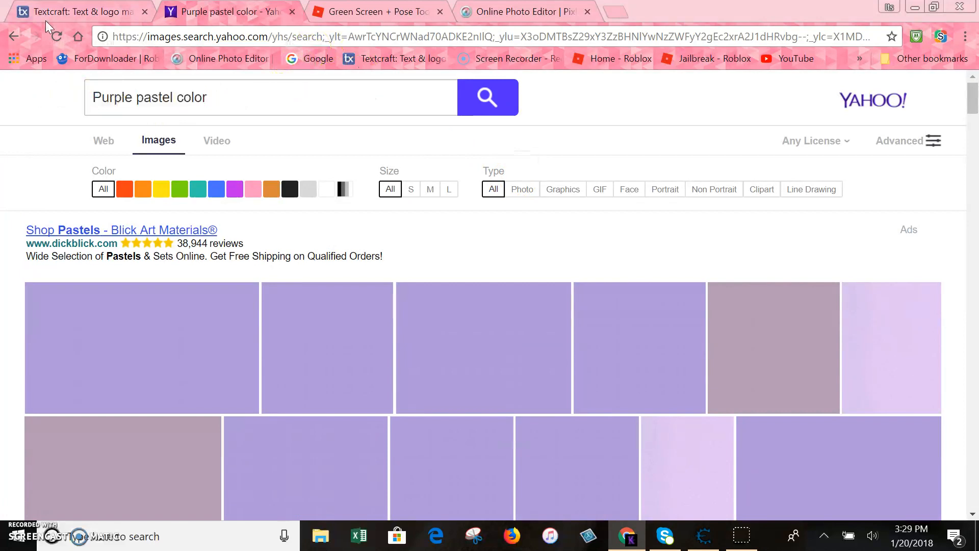
pyautogui.scroll(-7, 403, 188)
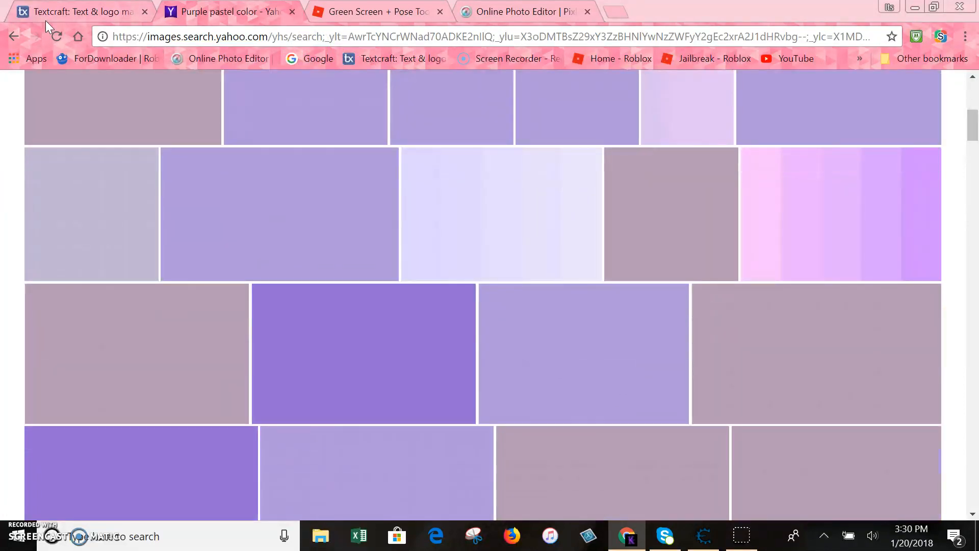
pyautogui.scroll(7, 403, 189)
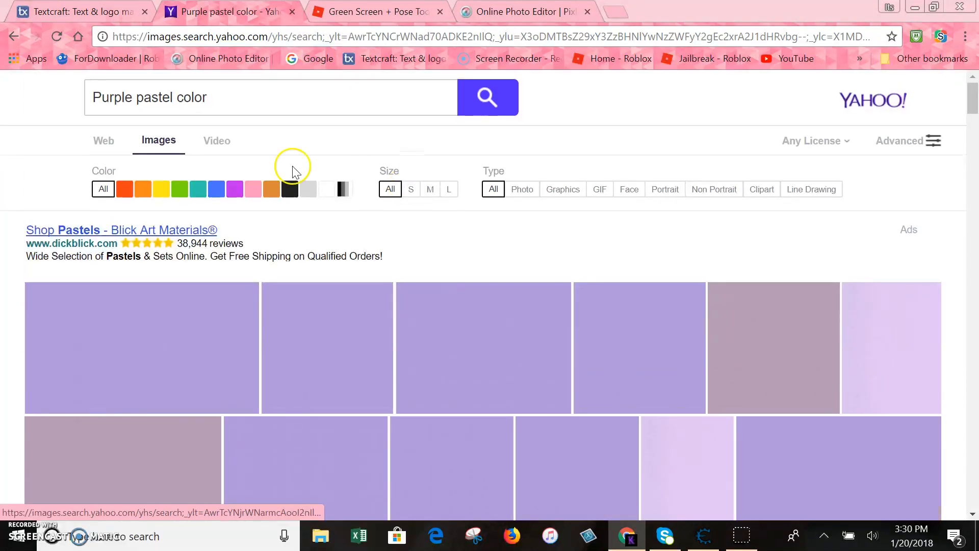
# Search Yahoo images for "pastel background" and look over the results
pyautogui.moveTo(247, 96); pyautogui.dragTo(60, 125)
pyautogui.press('BackSpace')
pyautogui.write('Pastel ')
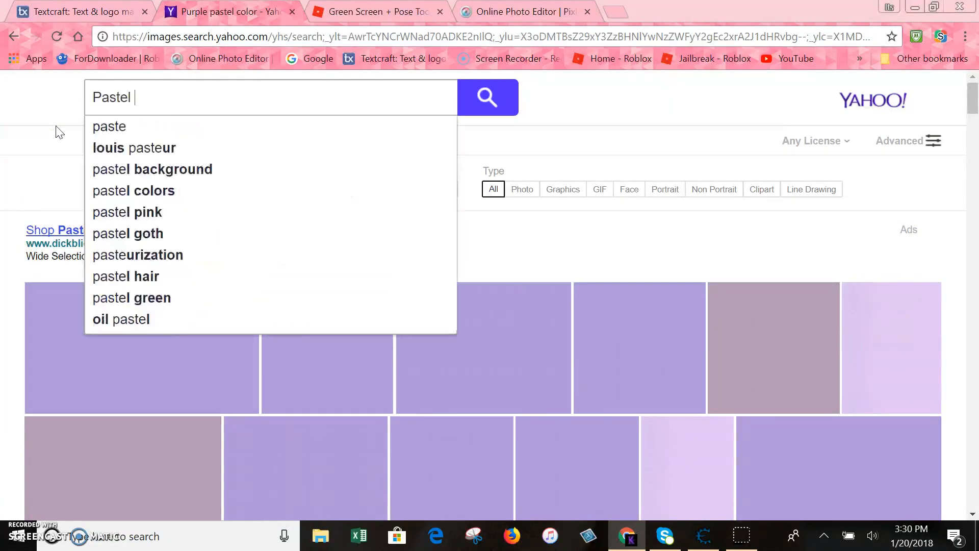
pyautogui.write('Back')
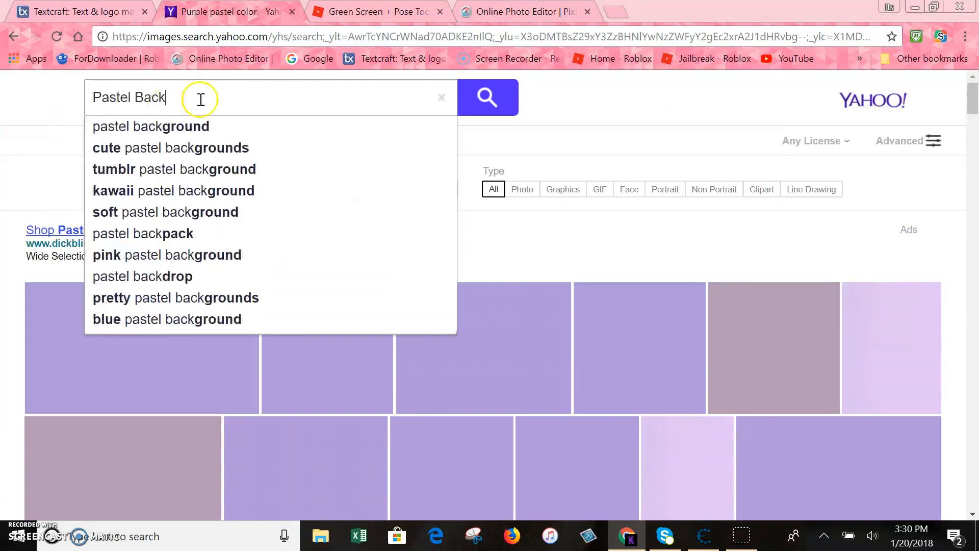
pyautogui.click(237, 134)
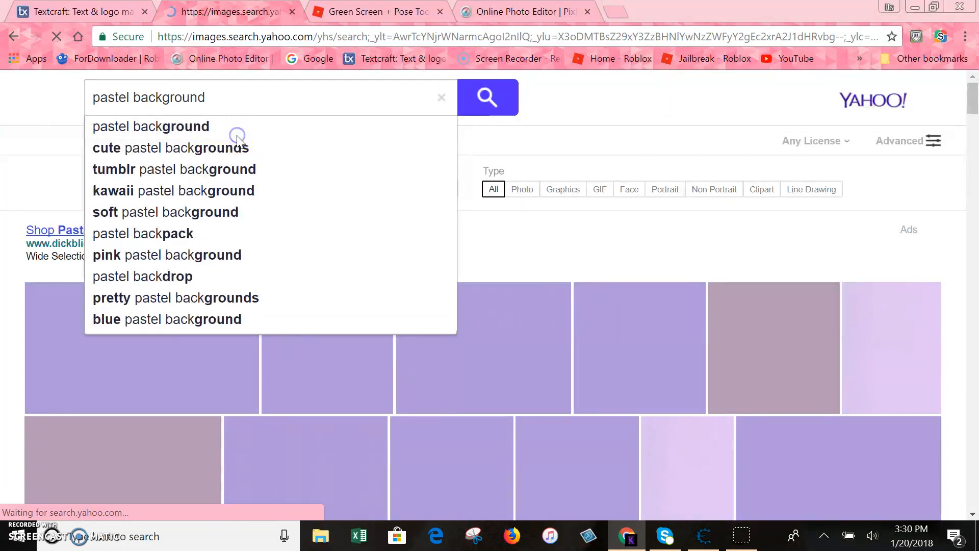
pyautogui.scroll(-5, 618, 339)
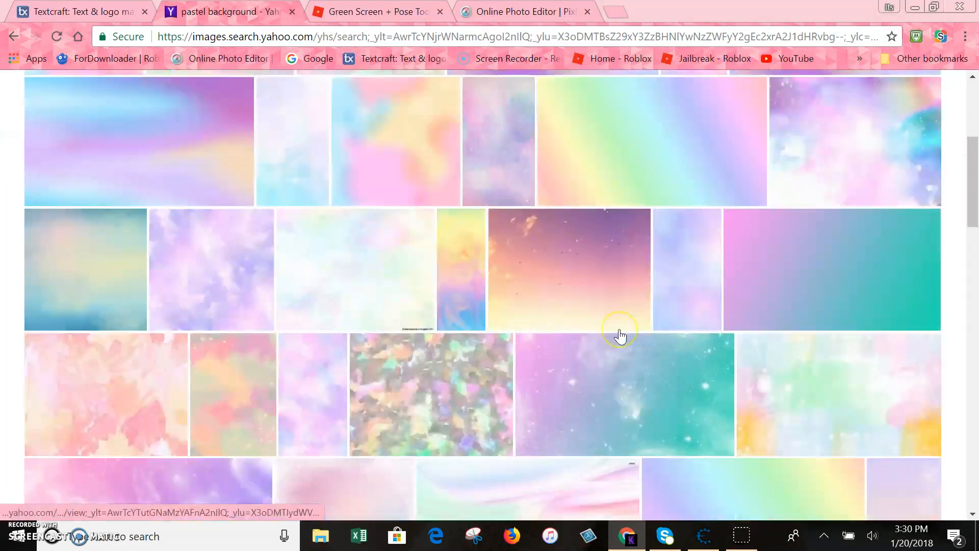
pyautogui.scroll(5, 620, 336)
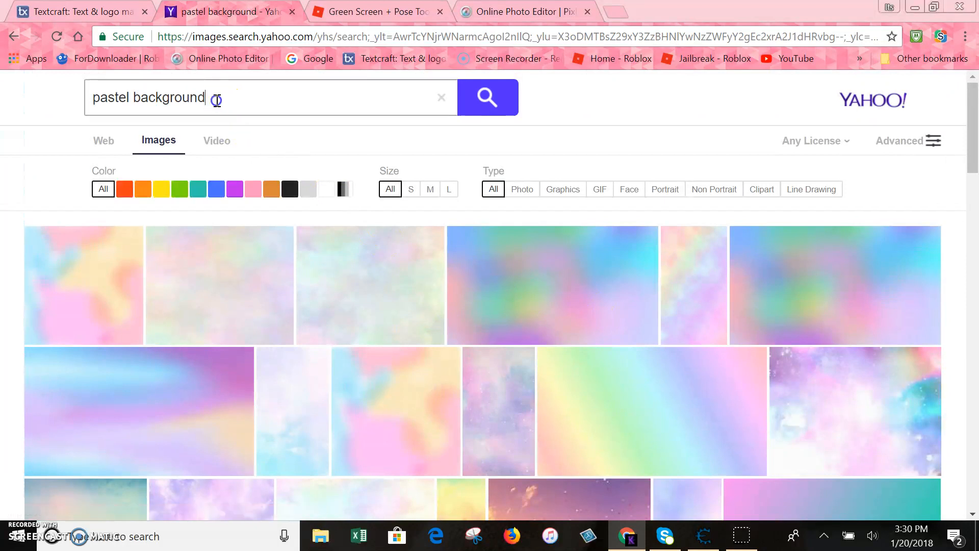
# Search Yahoo images for "aesthetic background"
pyautogui.moveTo(223, 98); pyautogui.dragTo(30, 130)
pyautogui.press('BackSpace')
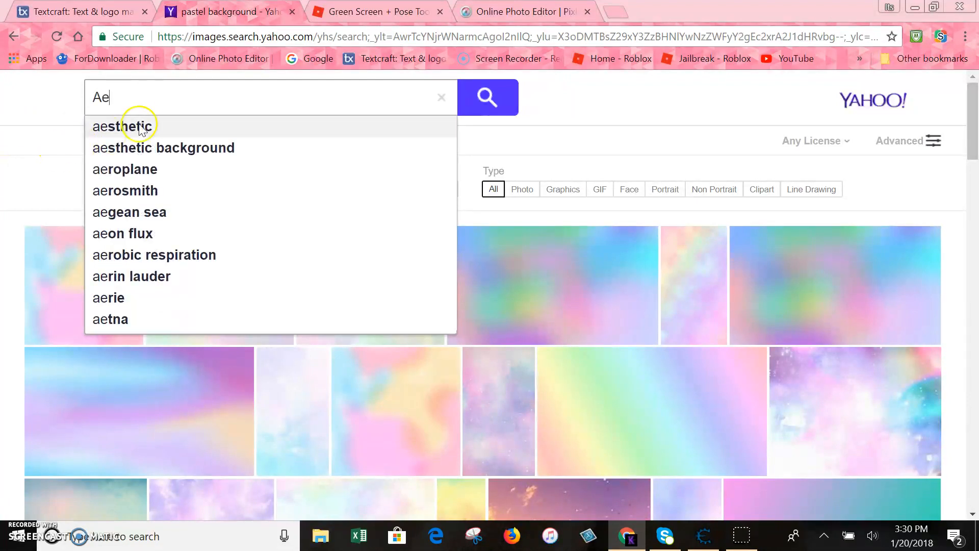
pyautogui.click(158, 148)
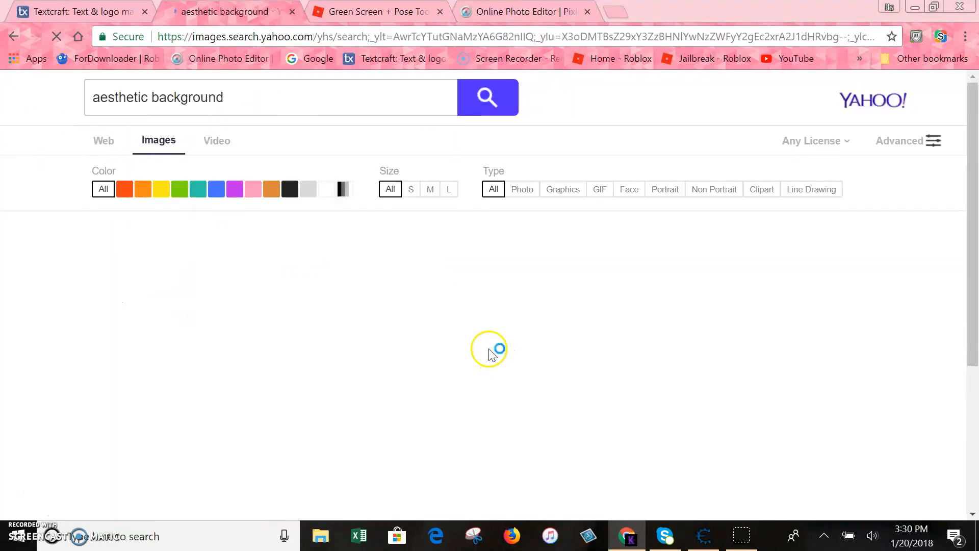
# Look through the "aesthetic background" image results, loading more images, for a suitable background picture
pyautogui.scroll(-10, 471, 352)
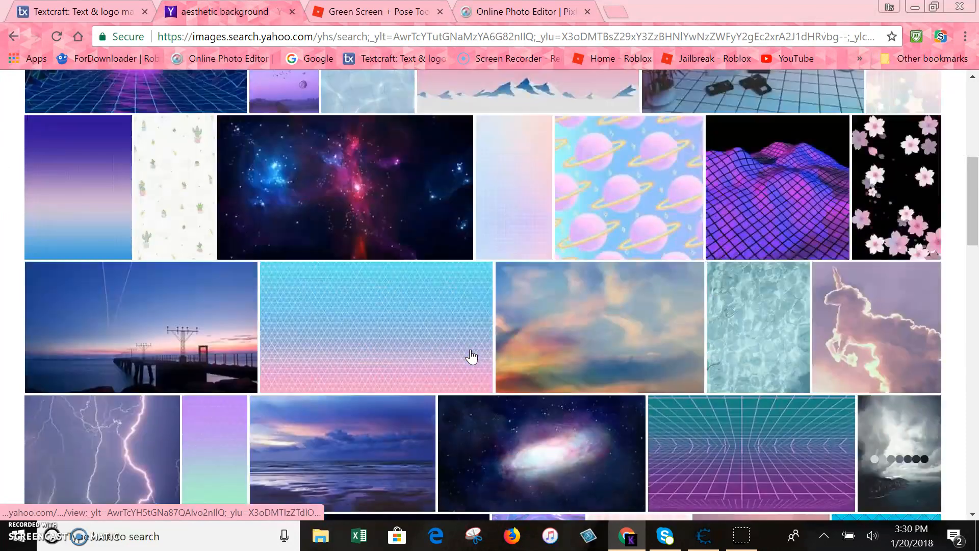
pyautogui.scroll(-7, 468, 363)
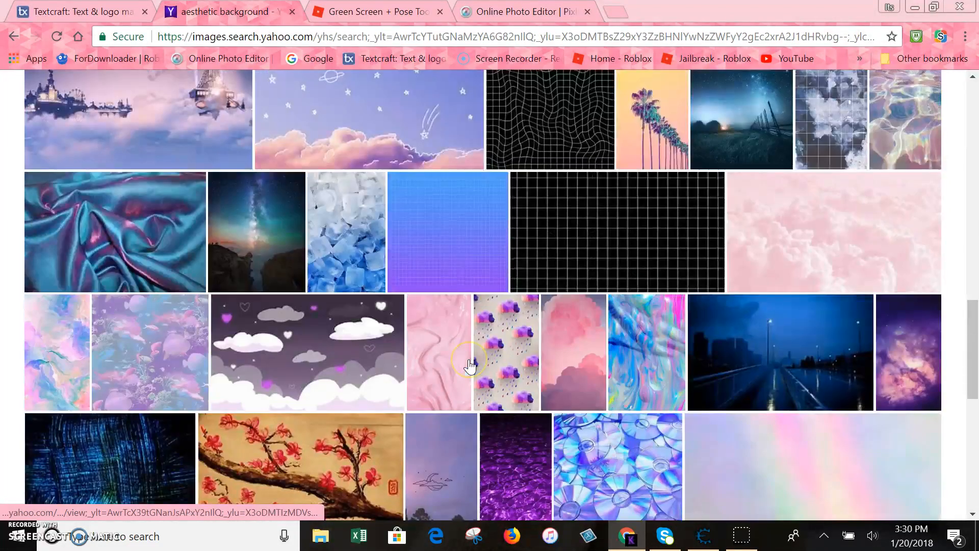
pyautogui.scroll(-2, 470, 366)
pyautogui.scroll(-6, 470, 366)
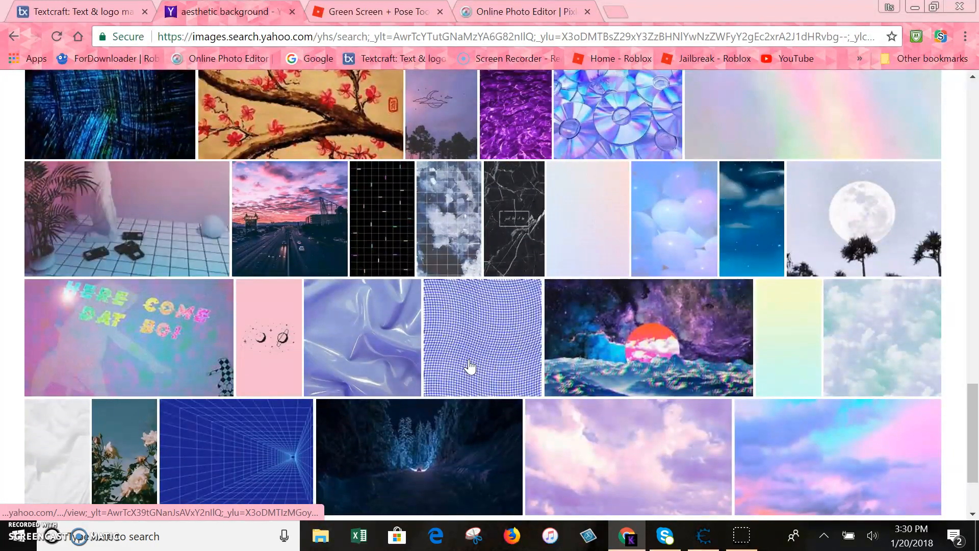
pyautogui.scroll(-2, 470, 366)
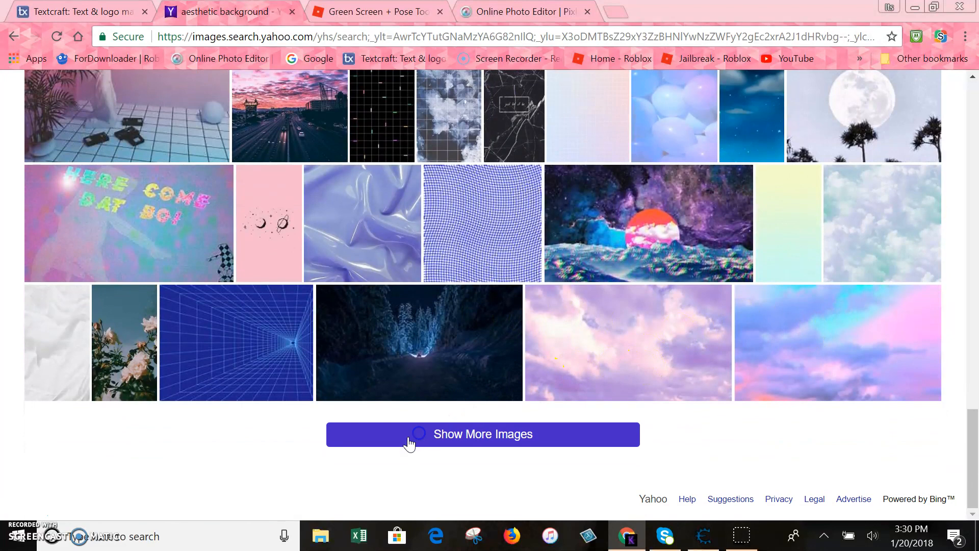
pyautogui.click(409, 440)
pyautogui.scroll(-5, 444, 373)
pyautogui.scroll(-3, 461, 316)
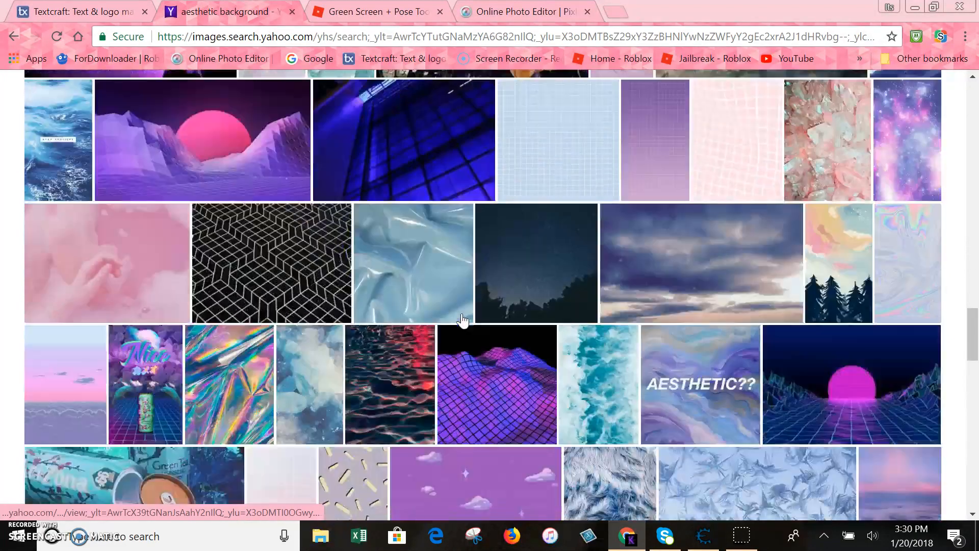
pyautogui.scroll(-9, 463, 320)
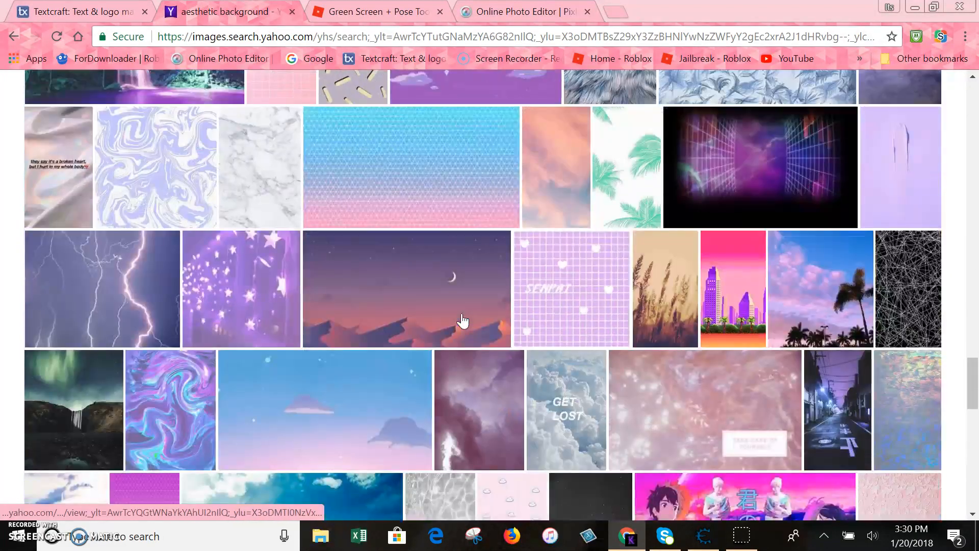
pyautogui.scroll(-4, 462, 316)
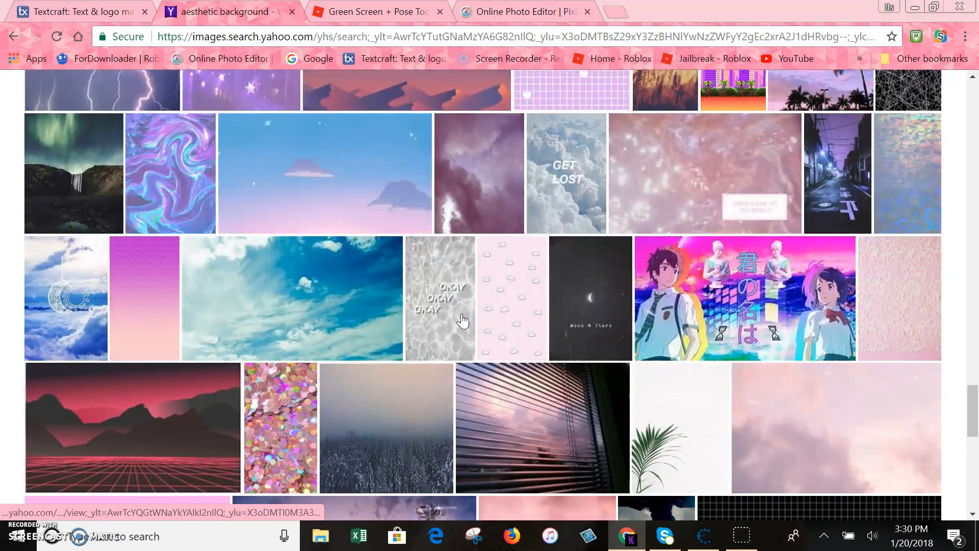
# Open the tall purple and blue liquid swirl image from the results and start saving it to the Roblox pictures folder
pyautogui.click(192, 202)
pyautogui.rightClick(409, 274)
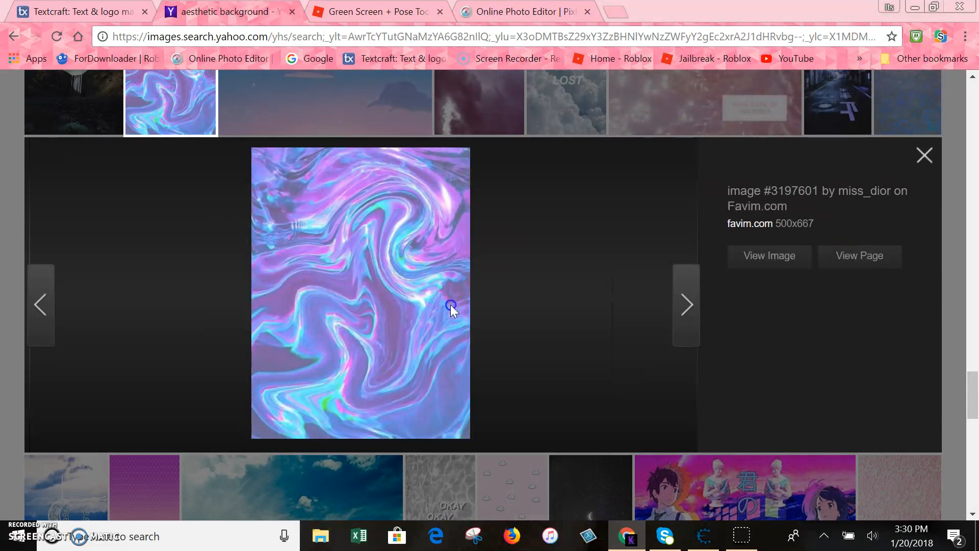
pyautogui.click(452, 303)
pyautogui.press('BackSpace')
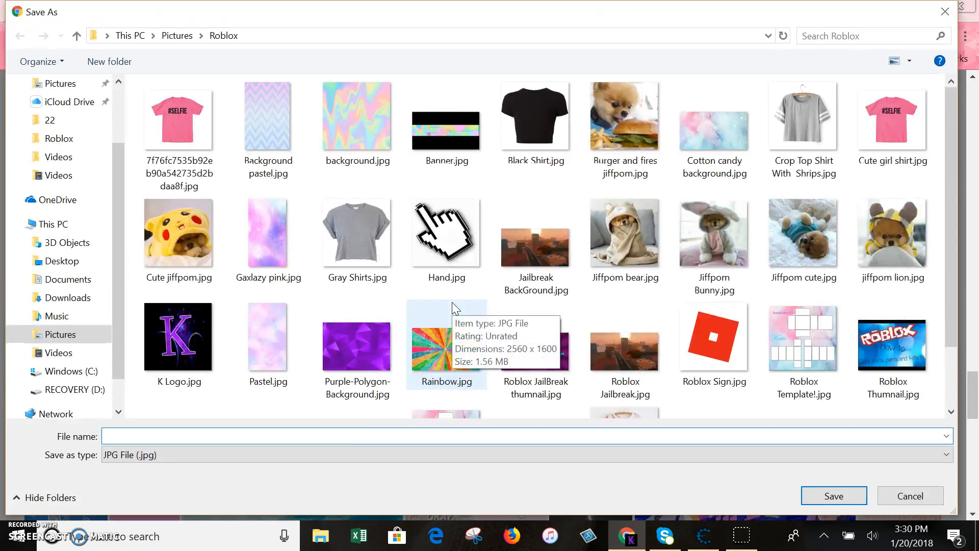
# Try to save the swirl image under the name Background, declining to replace the existing file
pyautogui.write('Ba')
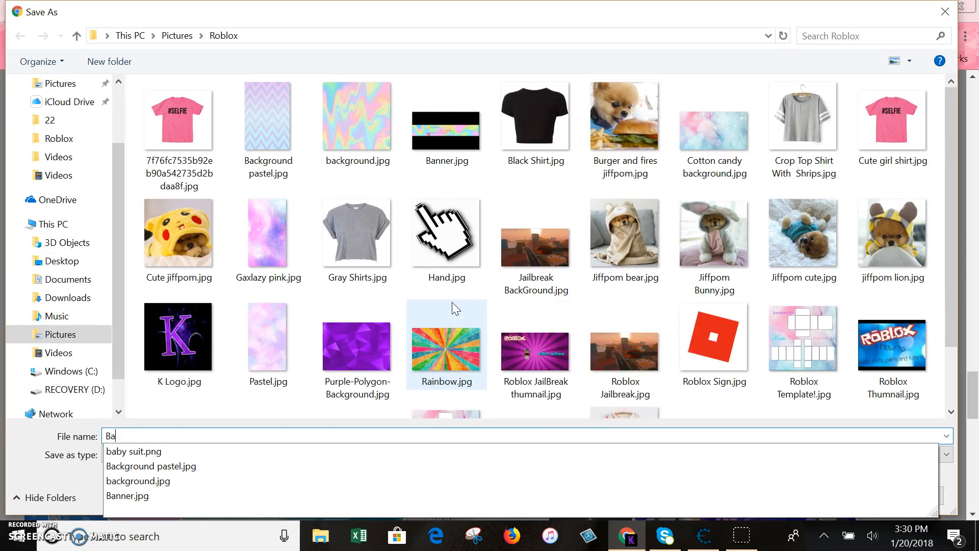
pyautogui.write('ckground')
pyautogui.press('Return')
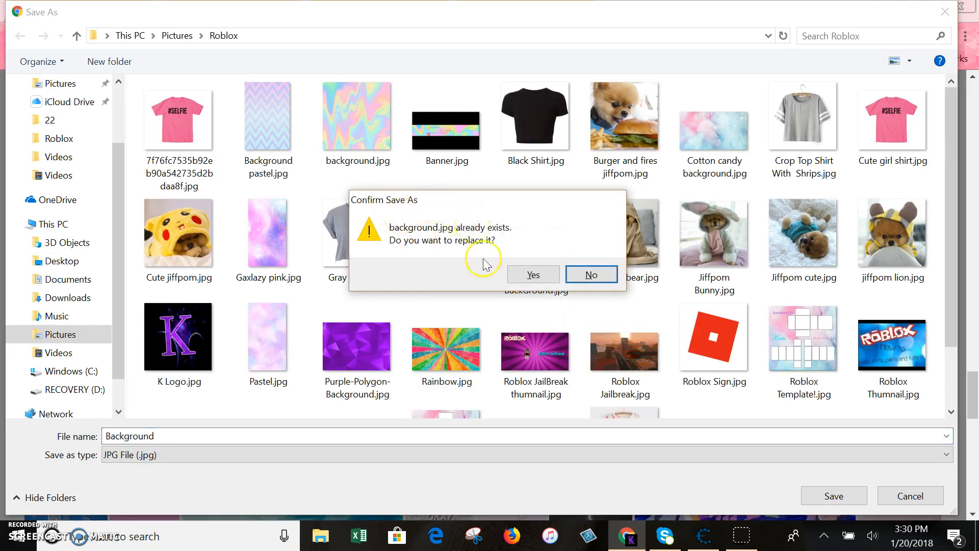
pyautogui.click(589, 275)
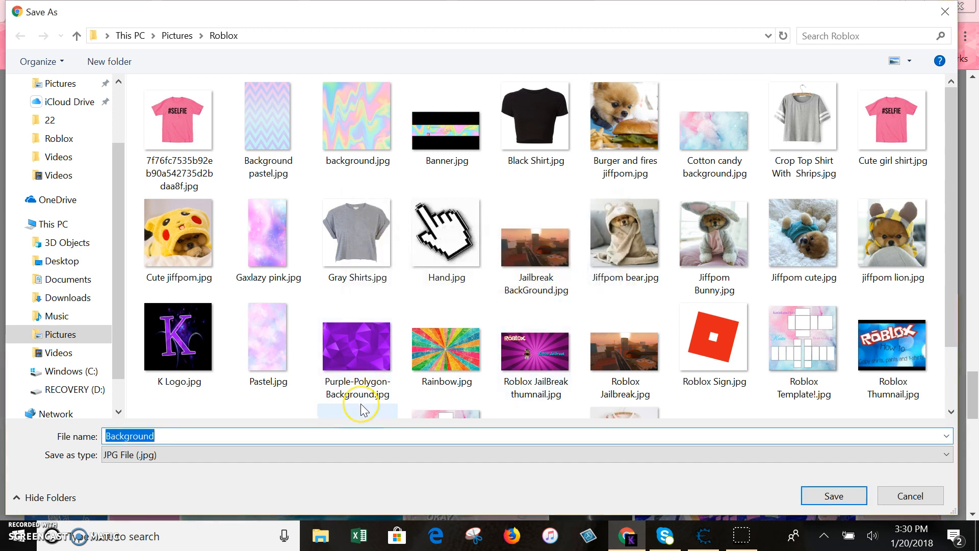
# Save the swirl image as Background 2 in JPG format and dismiss the download notice
pyautogui.click(354, 435)
pyautogui.write('1')
pyautogui.click(557, 483)
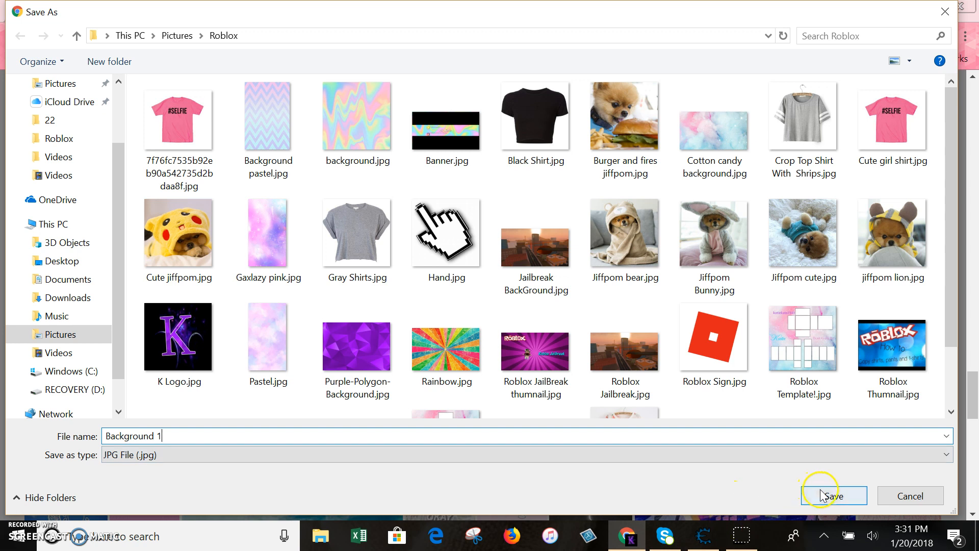
pyautogui.press('BackSpace')
pyautogui.write('2')
pyautogui.click(842, 495)
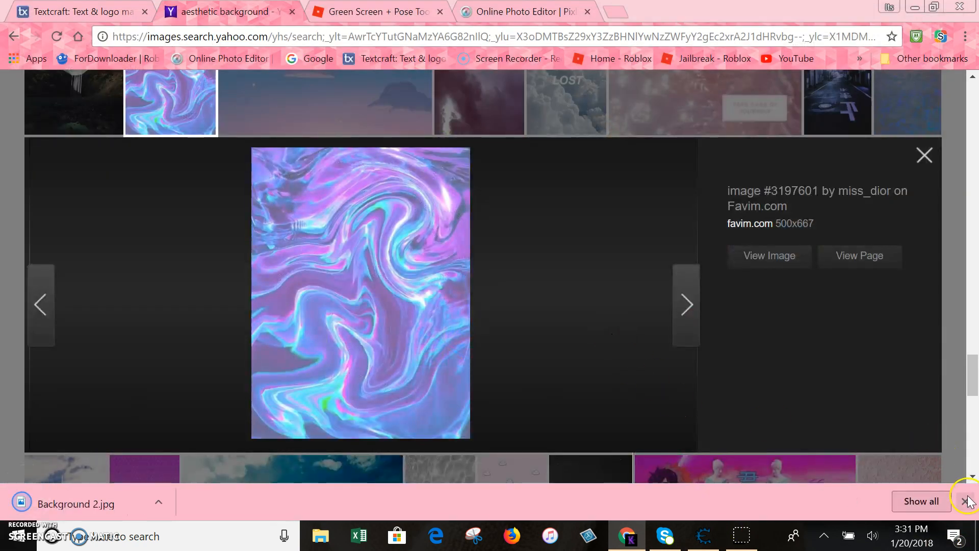
pyautogui.click(965, 501)
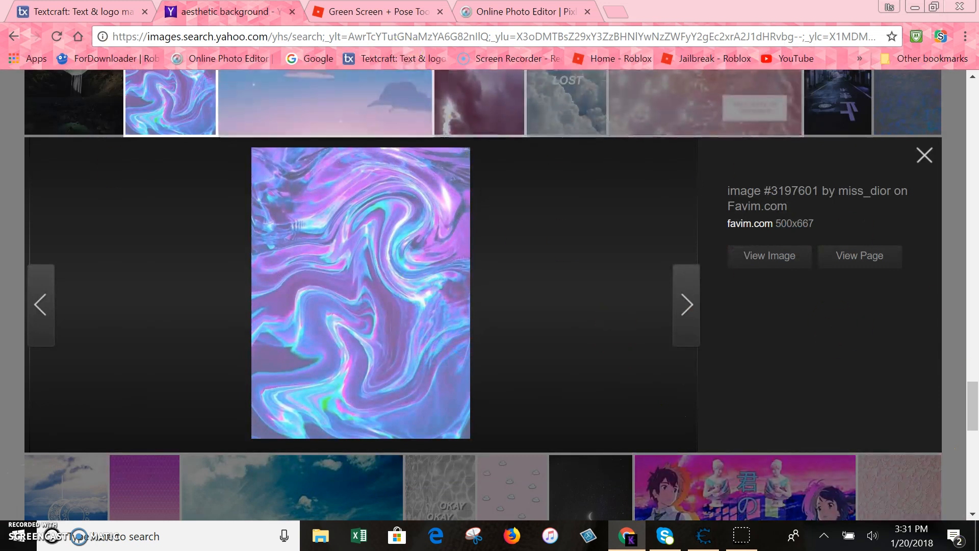
# Switch to Pixlr Editor and open Background 2.jpg from the computer's Roblox pictures folder
pyautogui.click(520, 11)
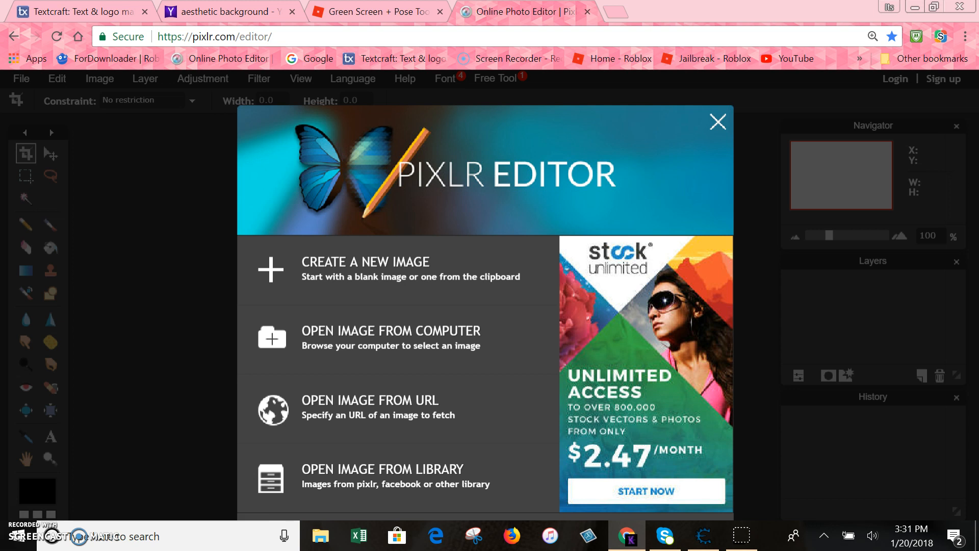
pyautogui.click(438, 356)
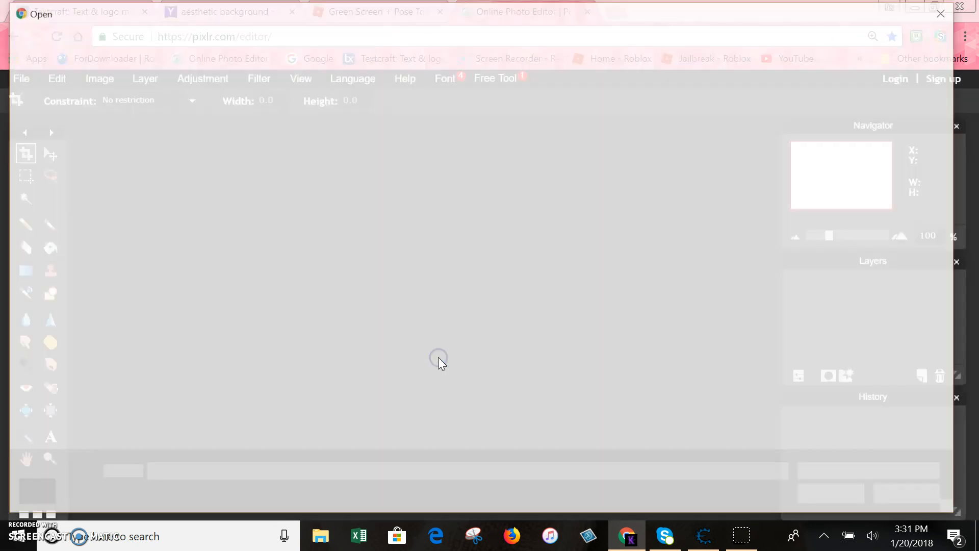
pyautogui.scroll(-10, 438, 257)
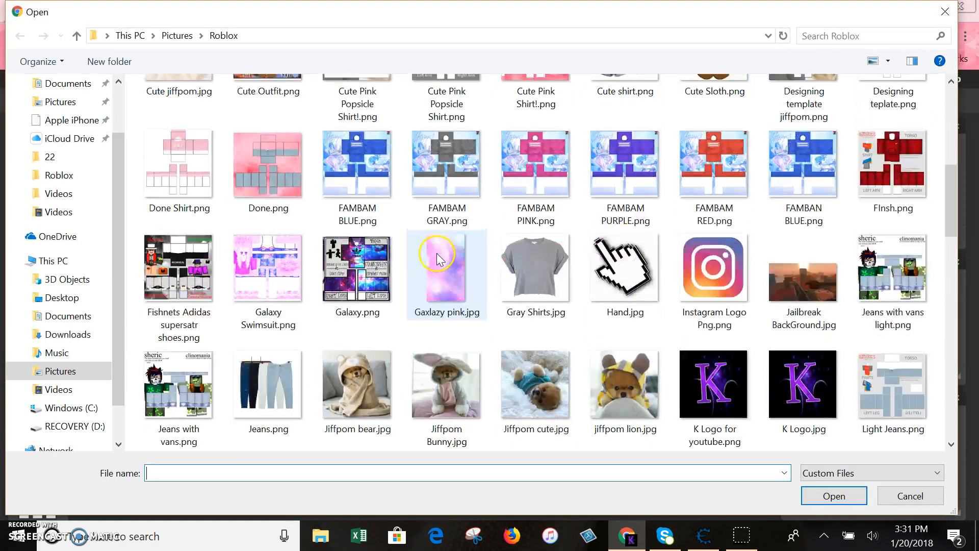
pyautogui.scroll(-3, 439, 259)
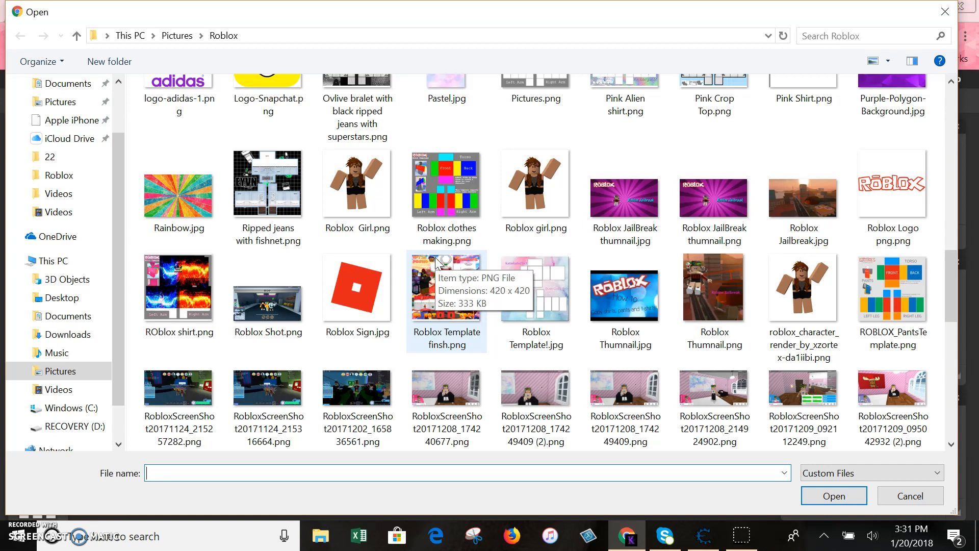
pyautogui.scroll(-8, 436, 258)
pyautogui.click(624, 265)
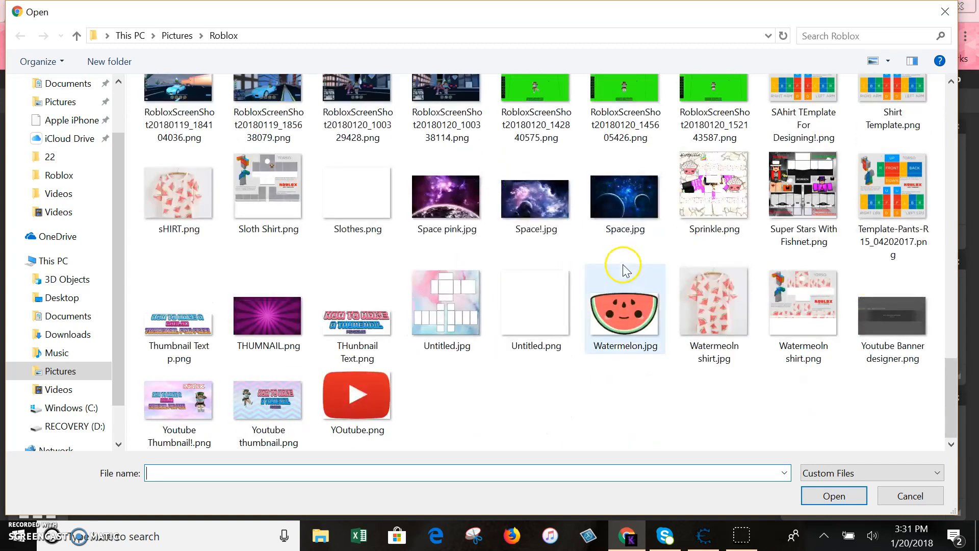
pyautogui.scroll(10, 607, 288)
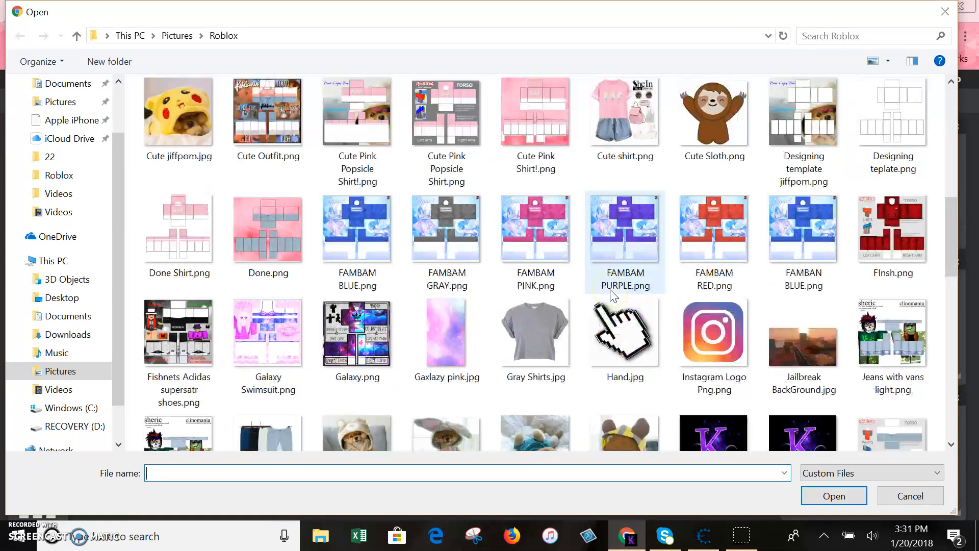
pyautogui.scroll(5, 615, 294)
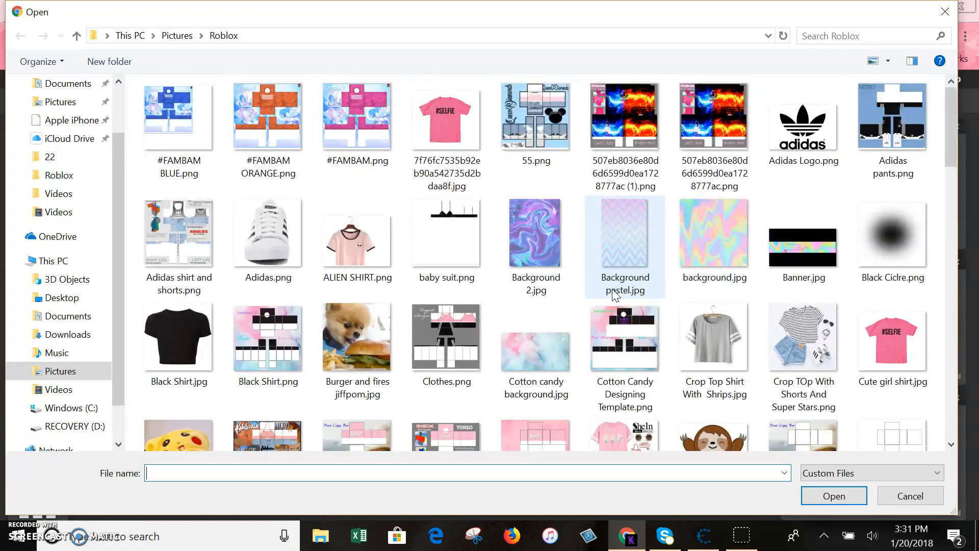
pyautogui.doubleClick(522, 288)
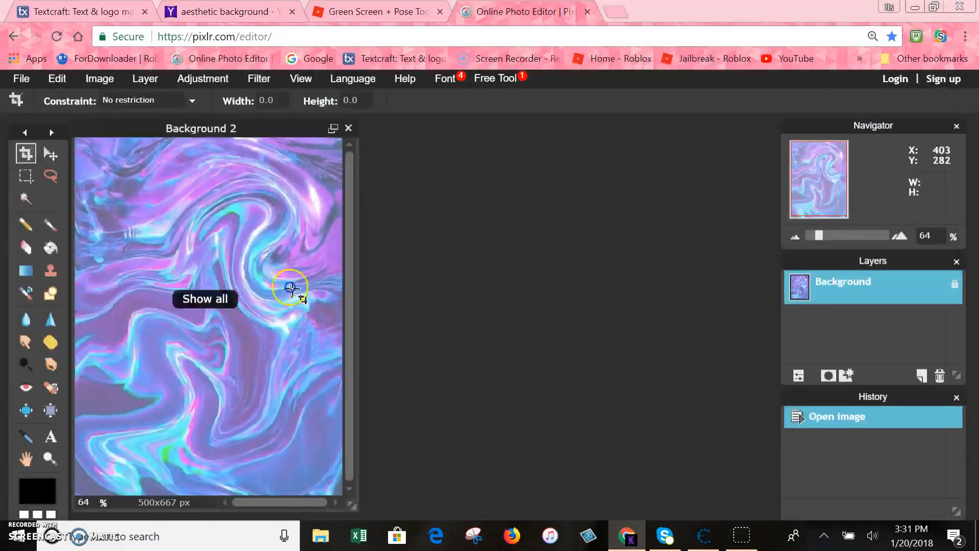
# Resize the swirl image to 720 x 1280 pixels without constraining proportions, and enlarge its document window
pyautogui.click(102, 82)
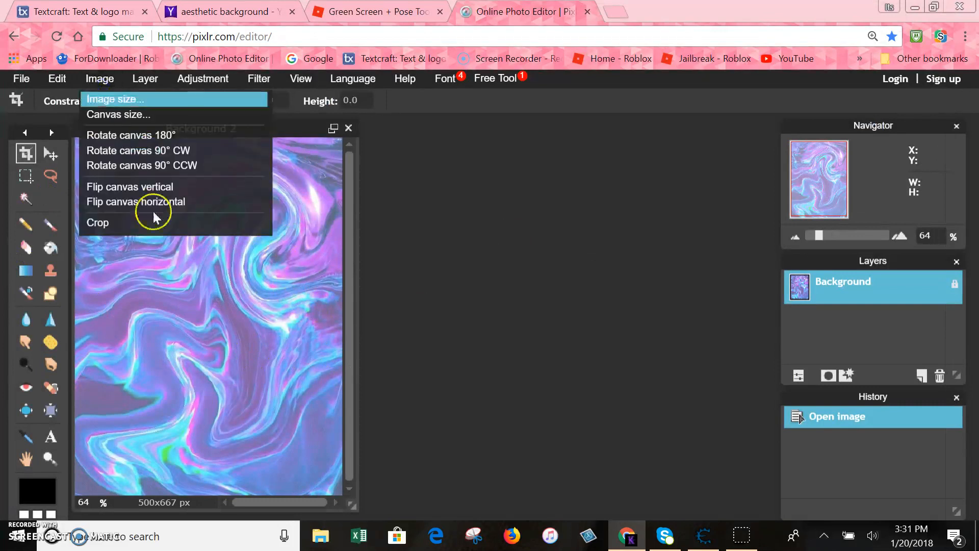
pyautogui.click(117, 98)
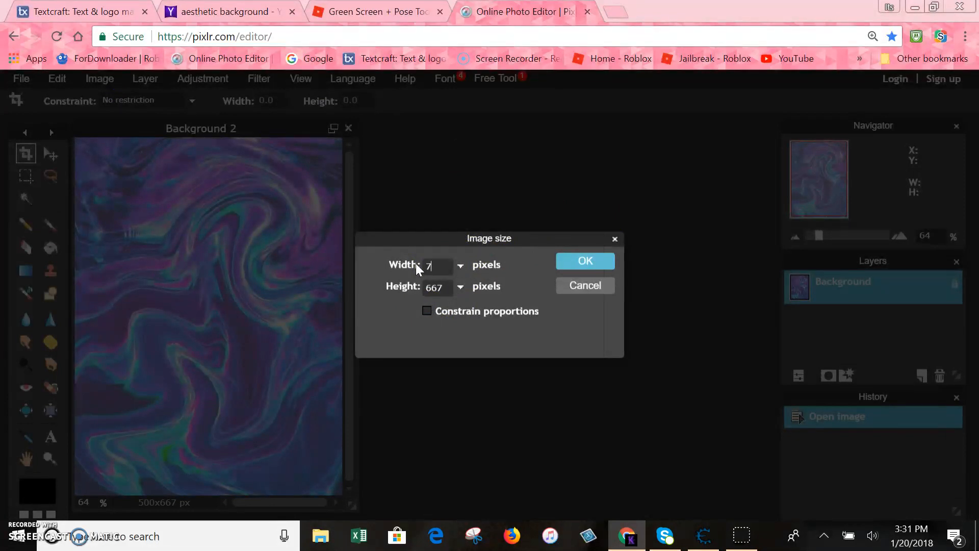
pyautogui.write('0')
pyautogui.click(438, 289)
pyautogui.click(587, 263)
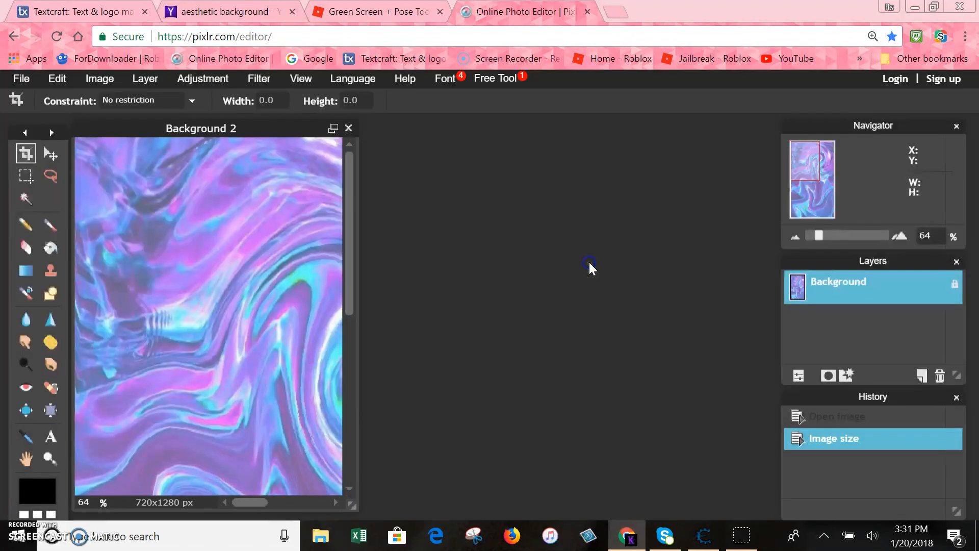
pyautogui.moveTo(361, 498); pyautogui.dragTo(714, 517)
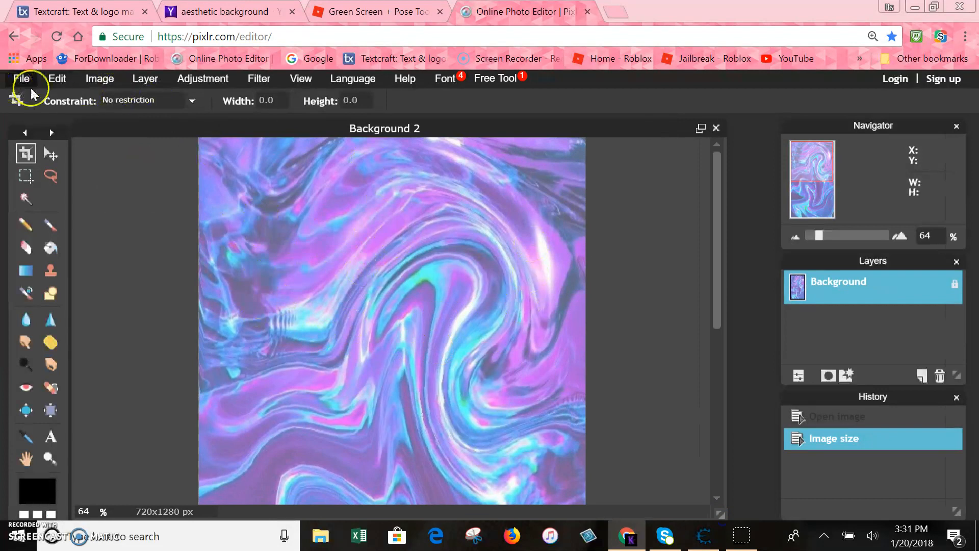
# Open the green-screen avatar screenshot RobloxScreenShot20180120_145605426.png from the Roblox pictures folder
pyautogui.click(21, 85)
pyautogui.click(34, 117)
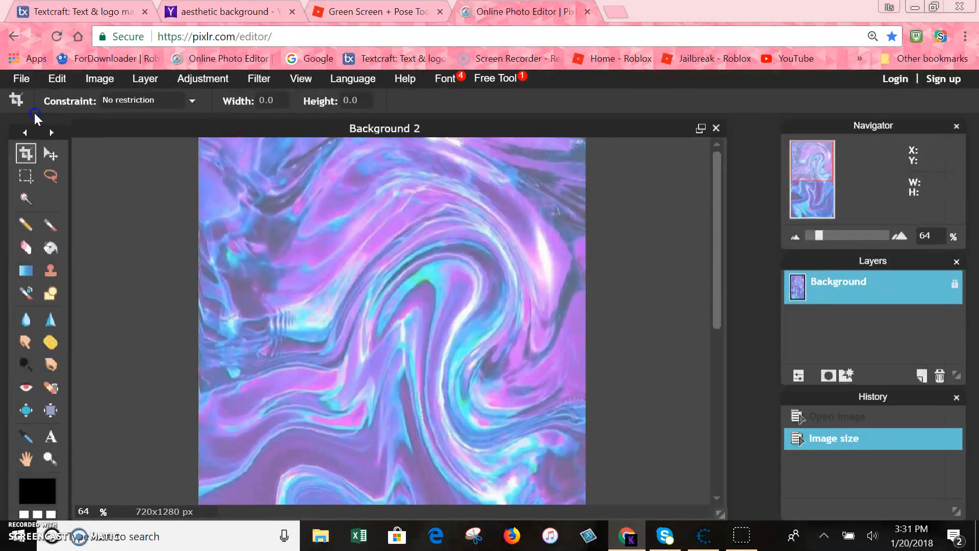
pyautogui.scroll(-10, 583, 289)
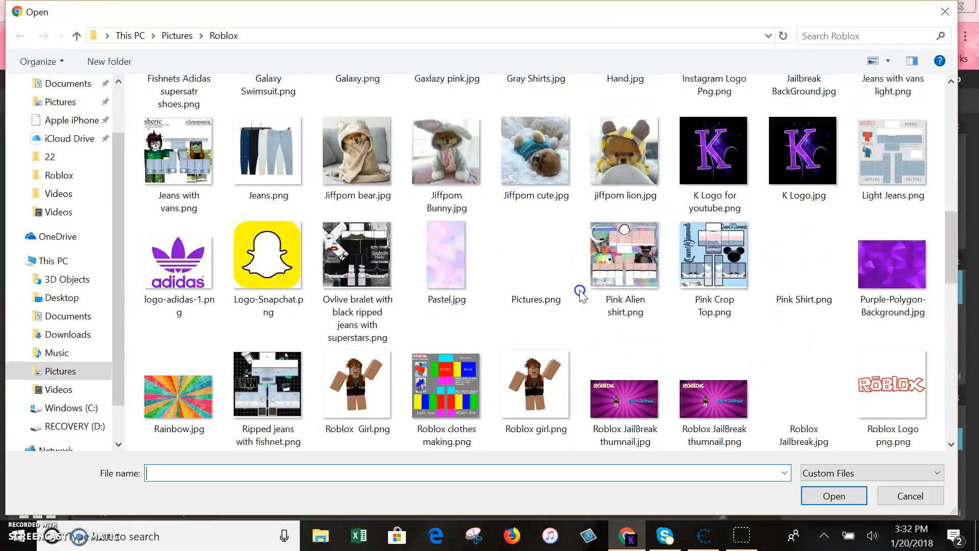
pyautogui.scroll(-3, 581, 294)
pyautogui.scroll(-10, 583, 296)
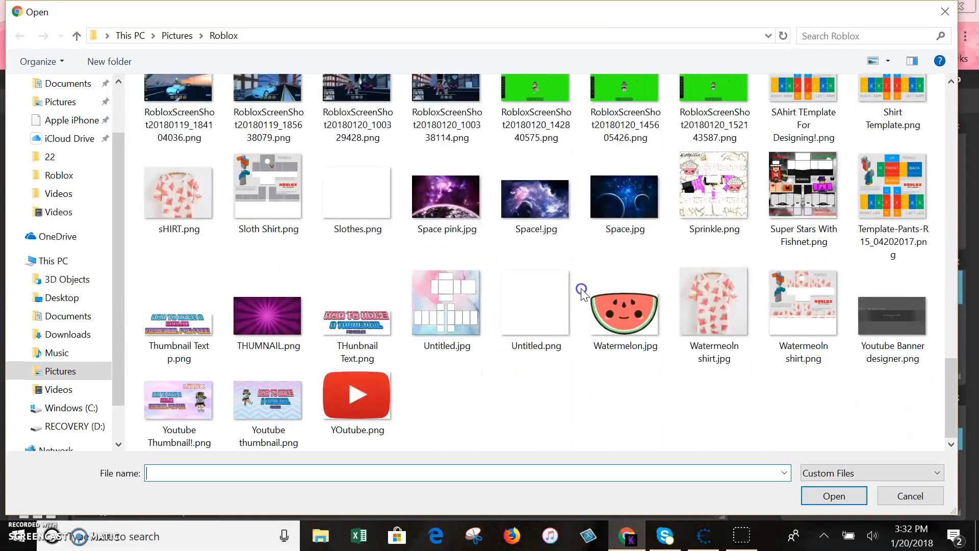
pyautogui.scroll(2, 583, 293)
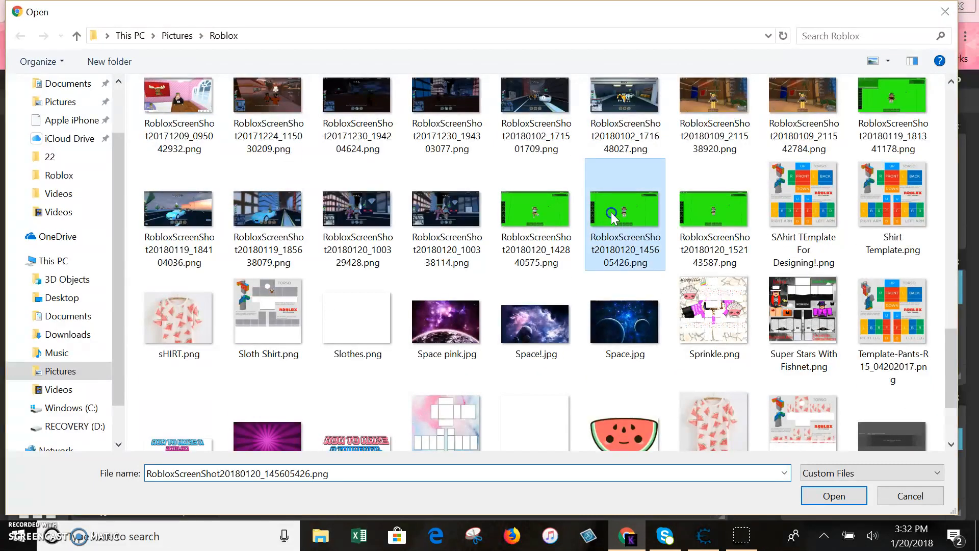
pyautogui.doubleClick(611, 212)
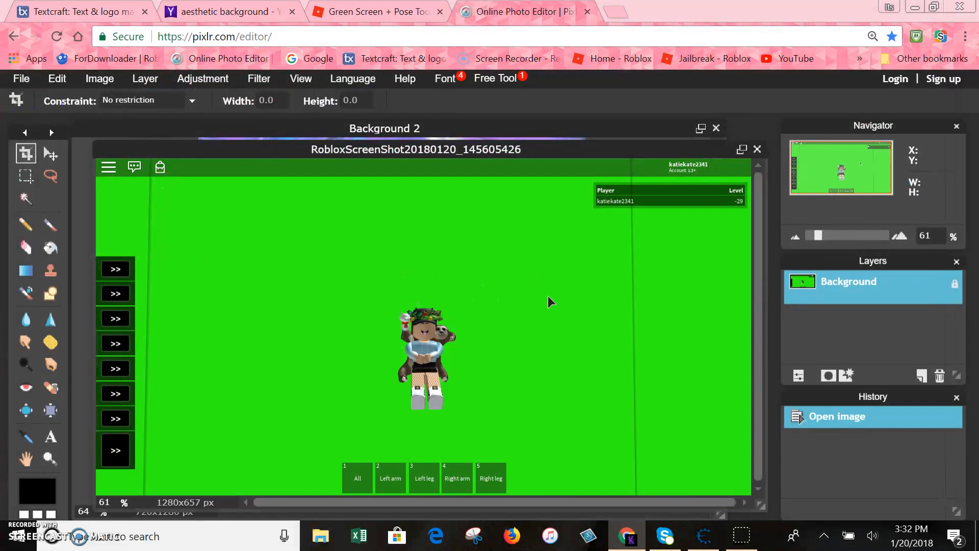
# Select a rectangle of about 356 x 311 pixels around the avatar with the Marquee tool and copy it
pyautogui.click(28, 177)
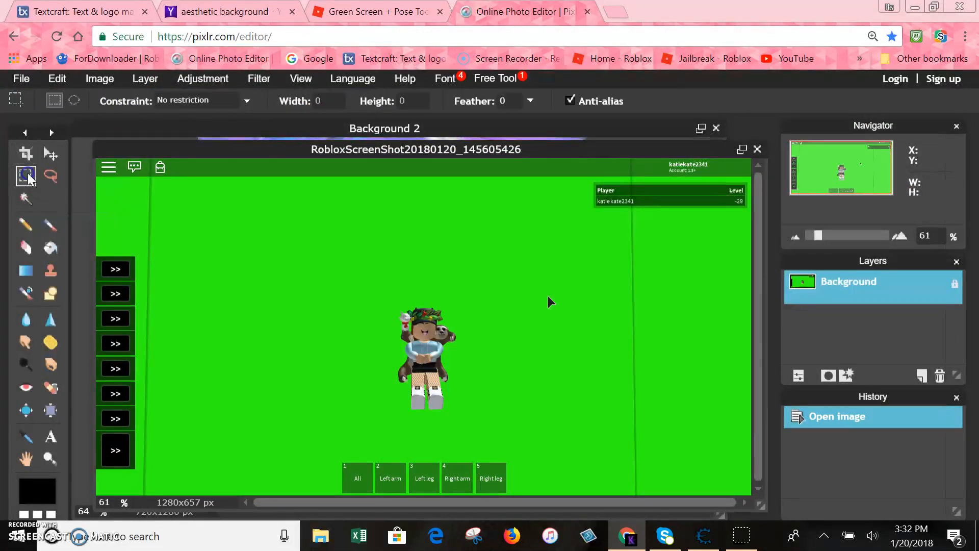
pyautogui.moveTo(332, 271); pyautogui.dragTo(513, 429)
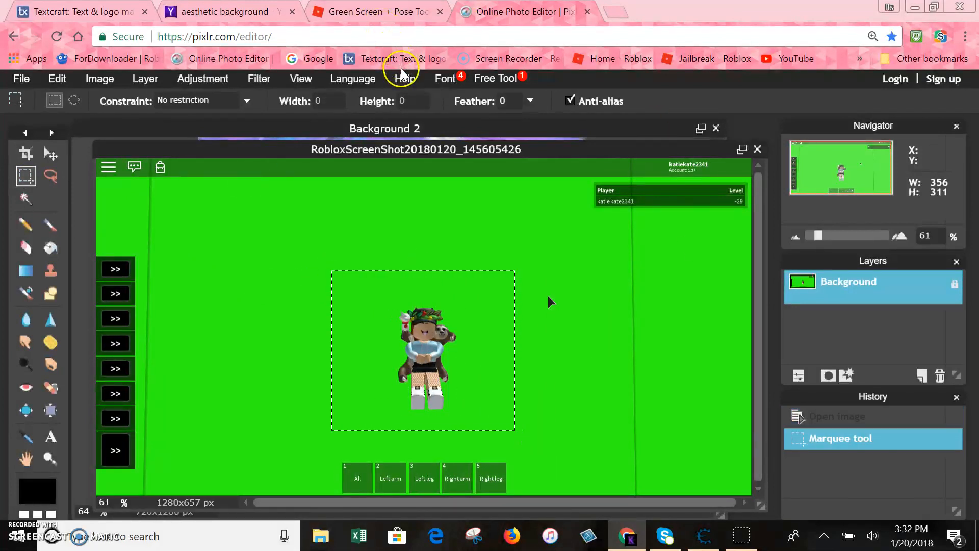
pyautogui.hotkey('ctrl', 'c')
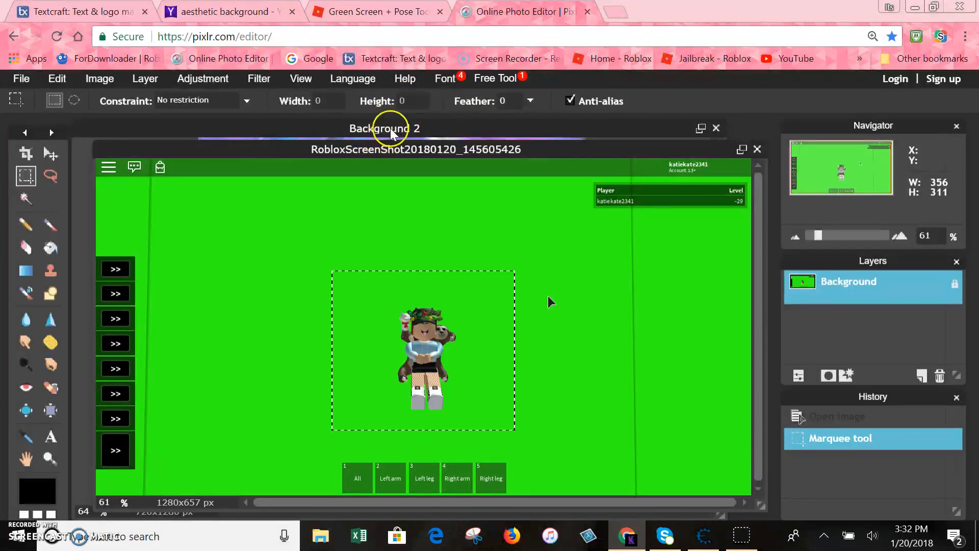
# Paste the copied green-screen avatar into the Background 2 image as a new layer
pyautogui.click(423, 139)
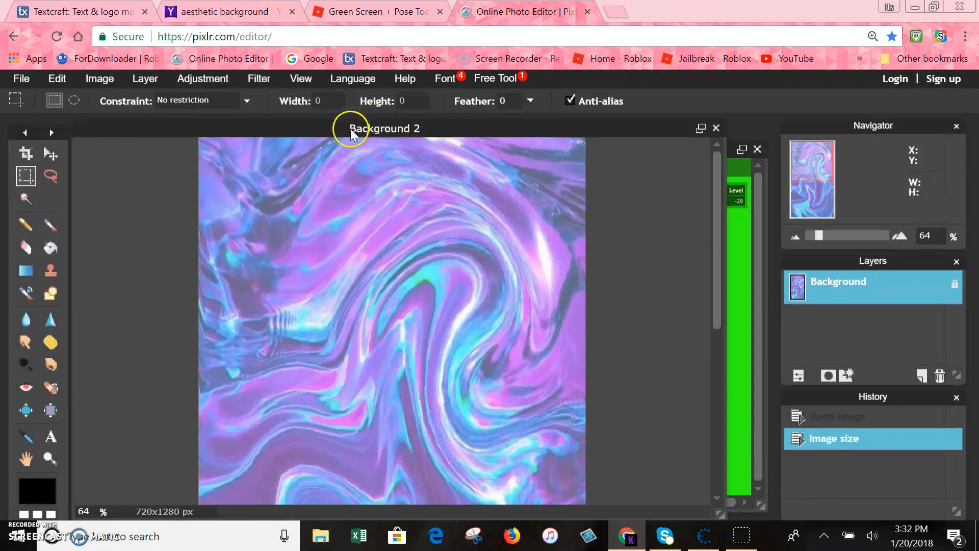
pyautogui.click(736, 210)
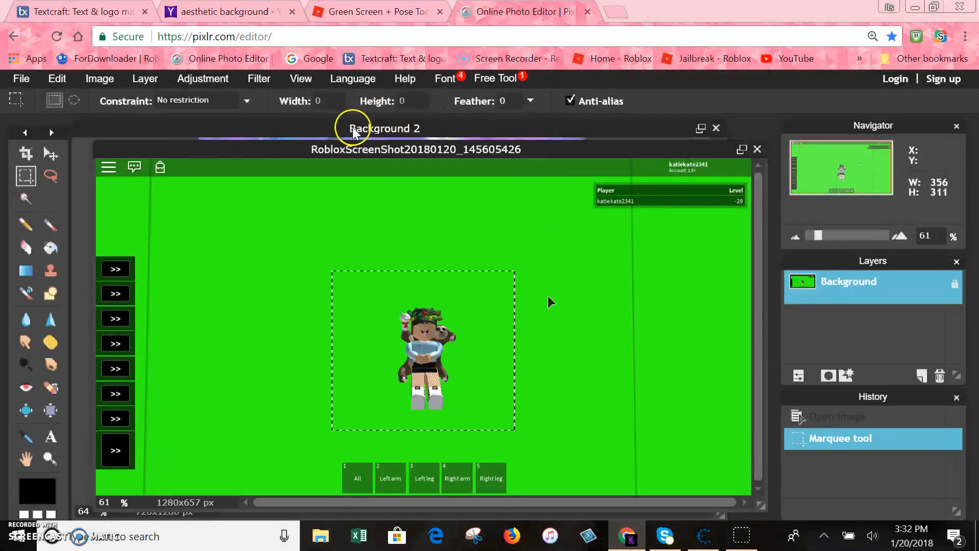
pyautogui.click(488, 126)
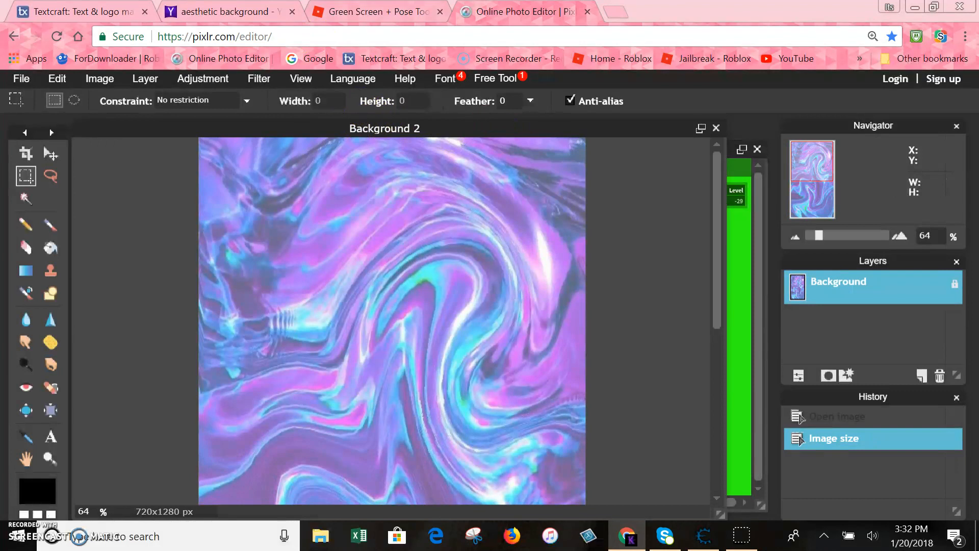
pyautogui.click(224, 11)
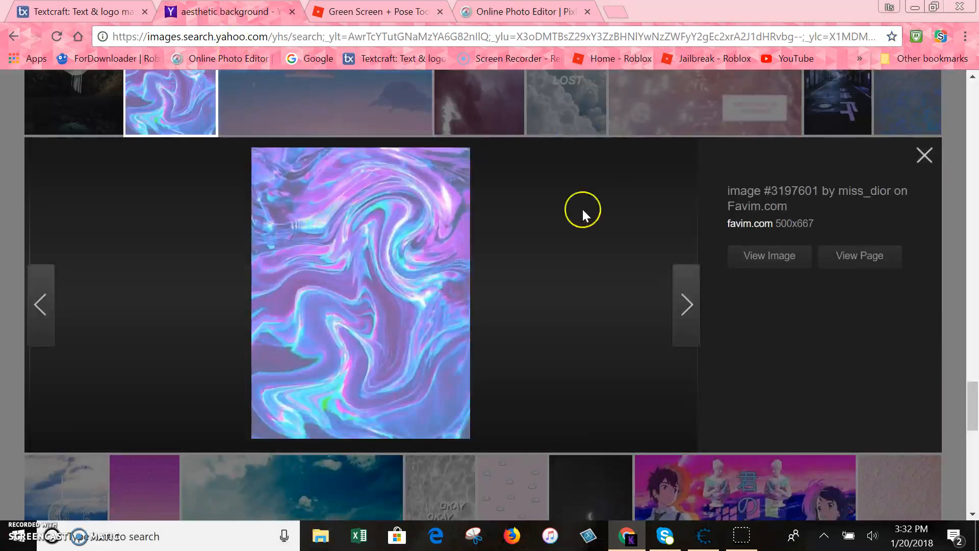
pyautogui.click(525, 11)
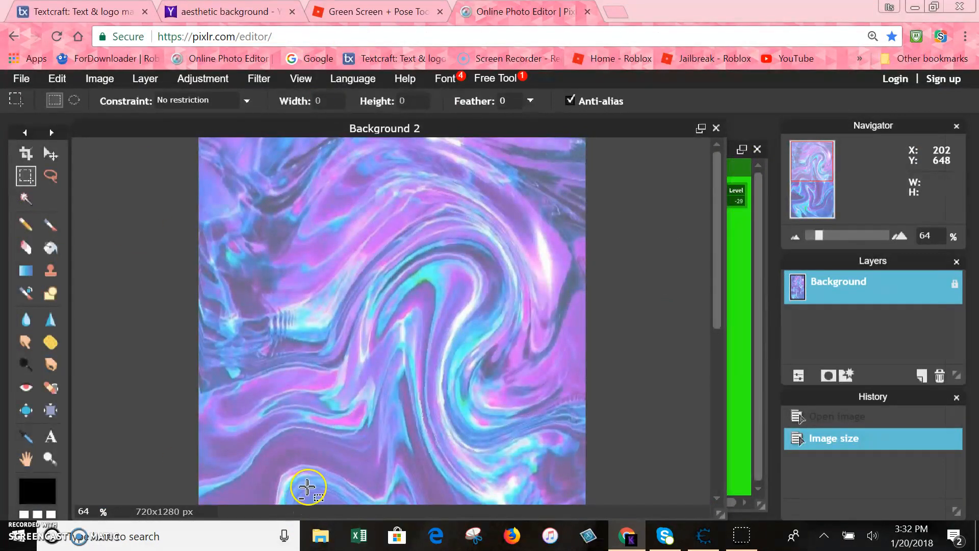
pyautogui.hotkey('ctrl', 'v')
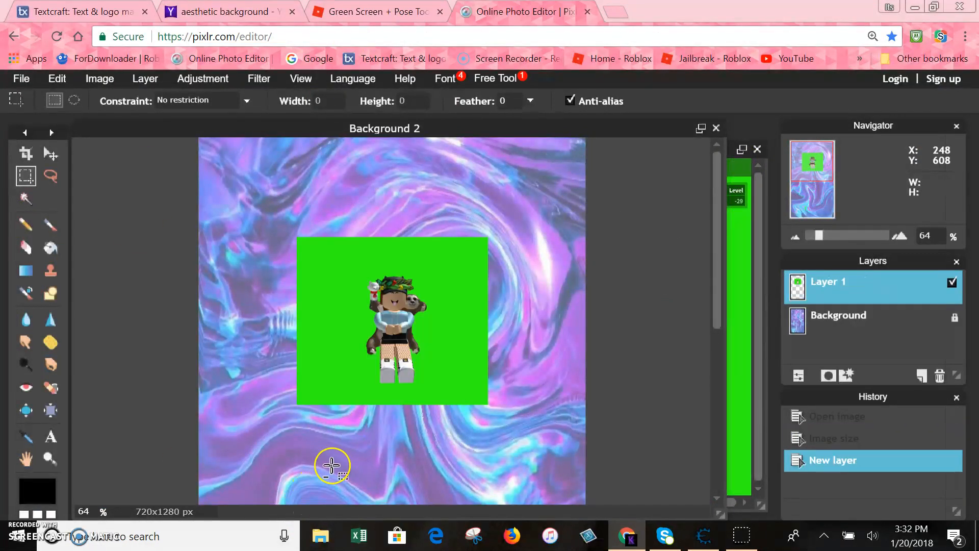
# Select the green area around the pasted avatar with the Wand tool at tolerance 21 and clear it
pyautogui.click(26, 199)
pyautogui.click(428, 265)
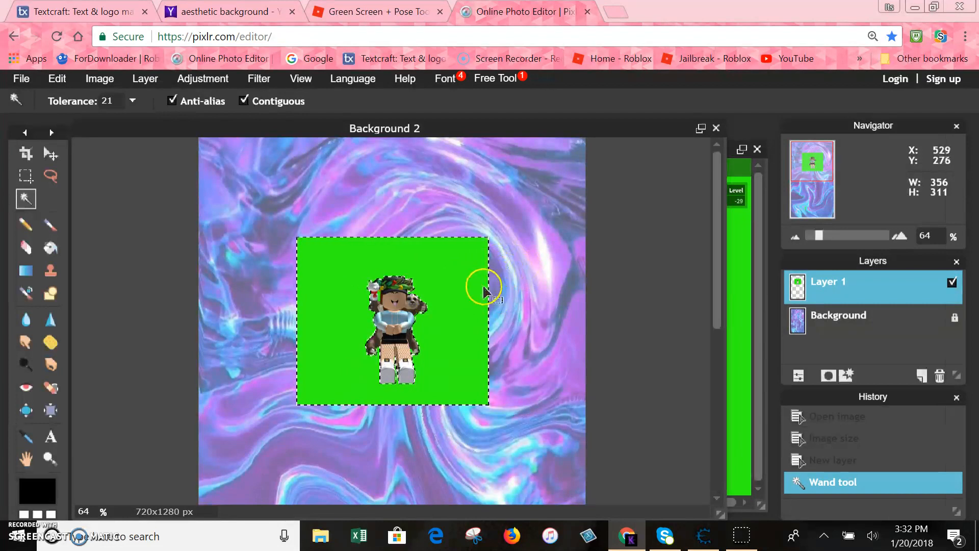
pyautogui.press('Delete')
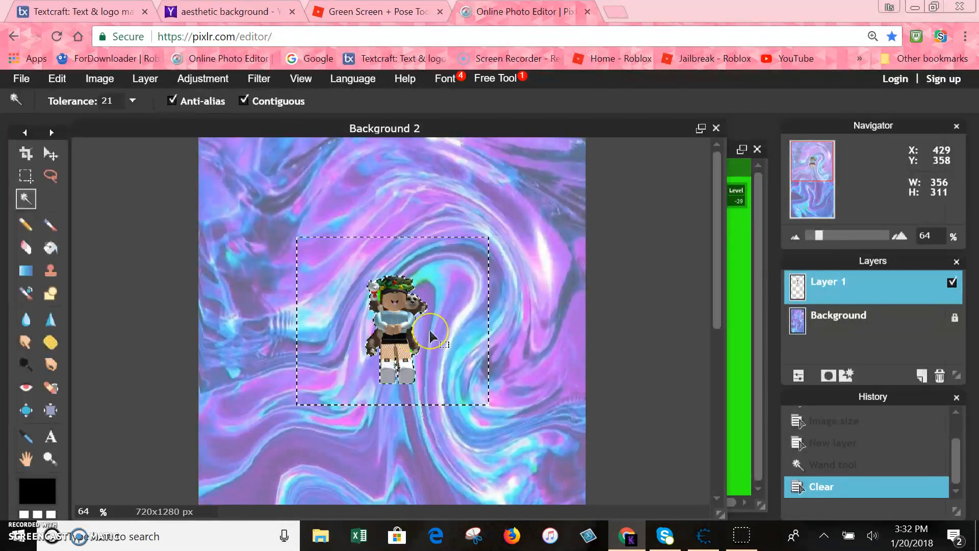
# Select the leftover green patch between the avatar's face and the raised cup with the Wand tool and clear it
pyautogui.hotkey('ctrl', '+')
pyautogui.hotkey('ctrl', '+')
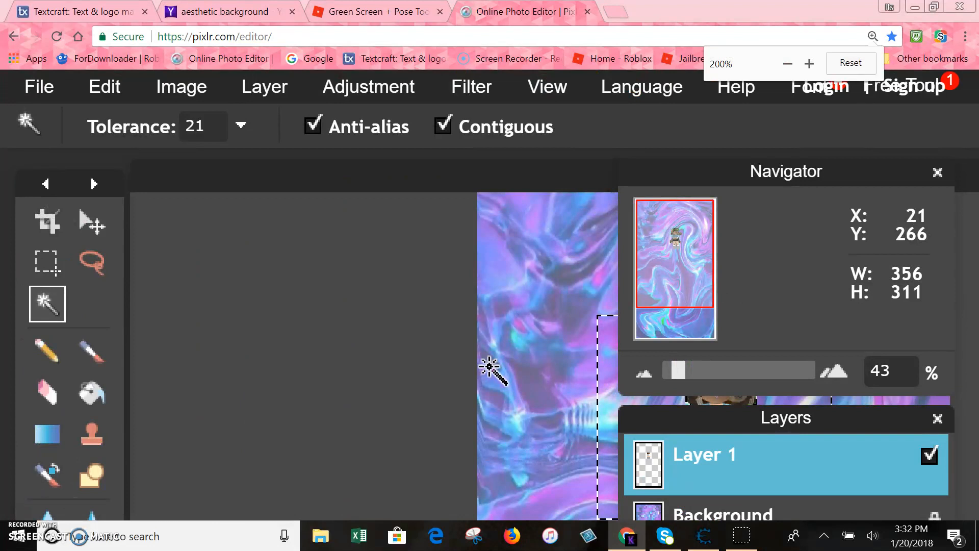
pyautogui.scroll(1, 427, 331)
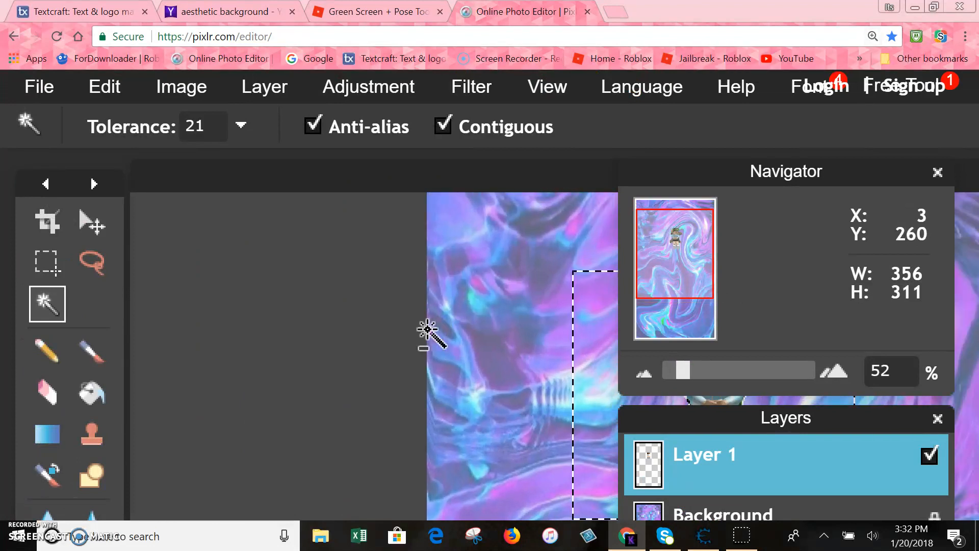
pyautogui.hotkey('ctrl', '-')
pyautogui.hotkey('ctrl', '-')
pyautogui.hotkey('ctrl', '-')
pyautogui.hotkey('ctrl', '-')
pyautogui.hotkey('ctrl', '-')
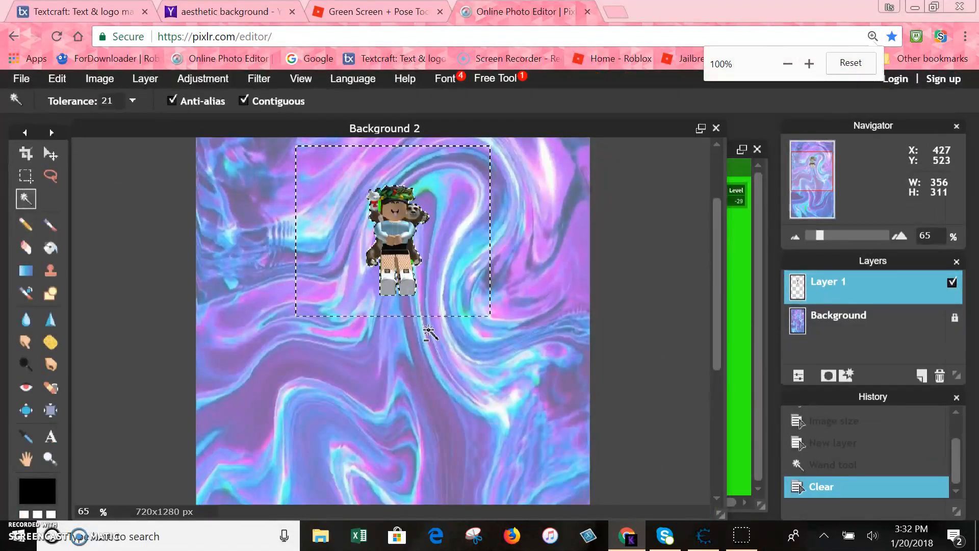
pyautogui.scroll(-2, 345, 287)
pyautogui.scroll(5, 345, 287)
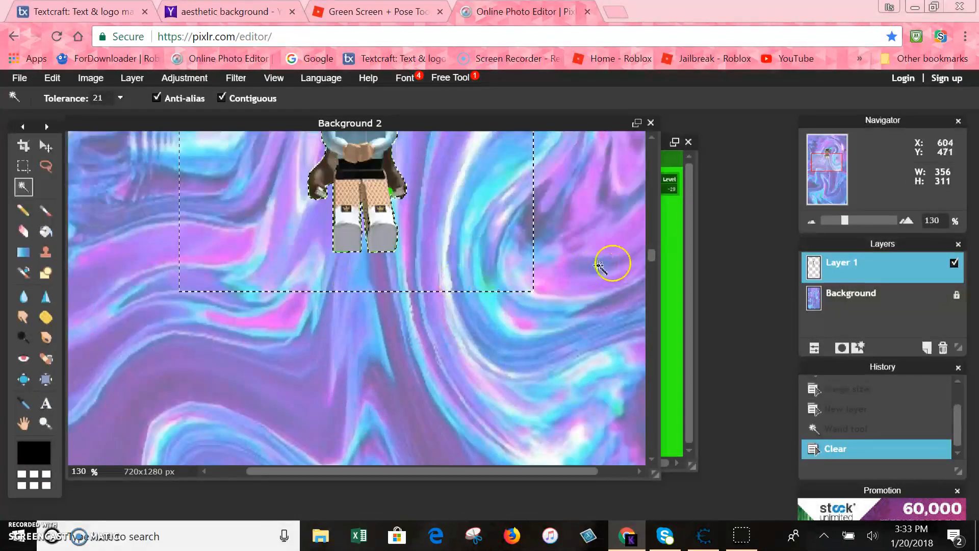
pyautogui.moveTo(655, 255); pyautogui.dragTo(666, 219)
pyautogui.click(340, 218)
pyautogui.click(341, 217)
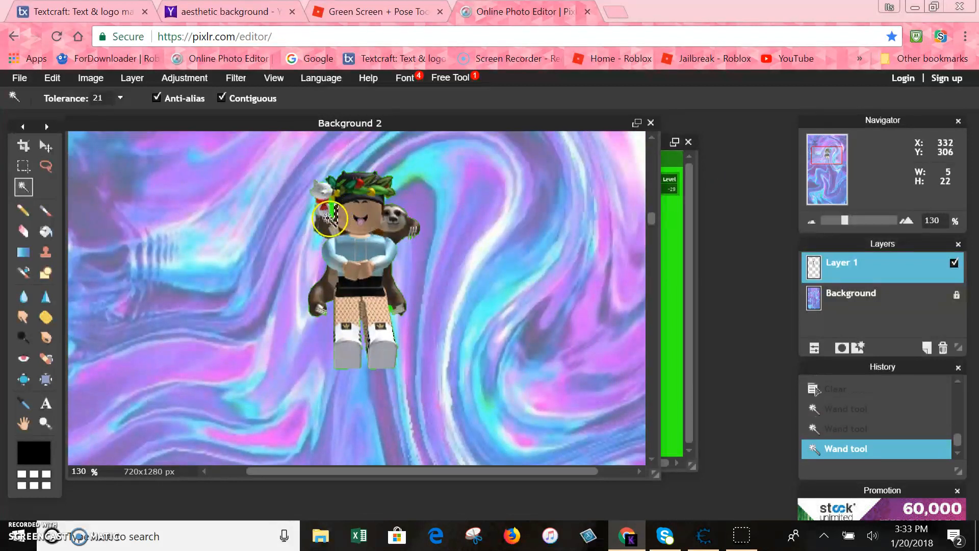
pyautogui.press('Delete')
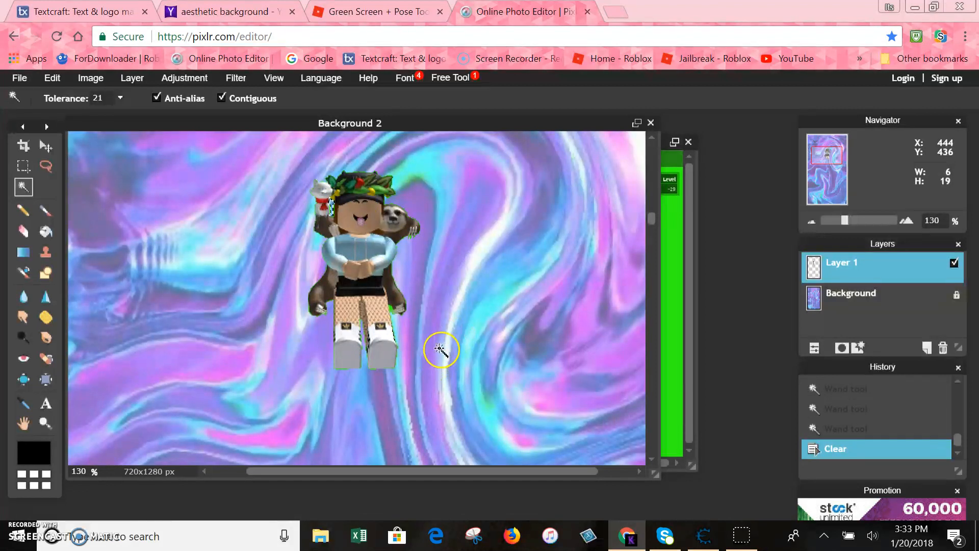
# Clear the small green remnants between the avatar's leg and the sloth's claw using the Wand tool
pyautogui.scroll(-1, 440, 350)
pyautogui.scroll(4, 441, 350)
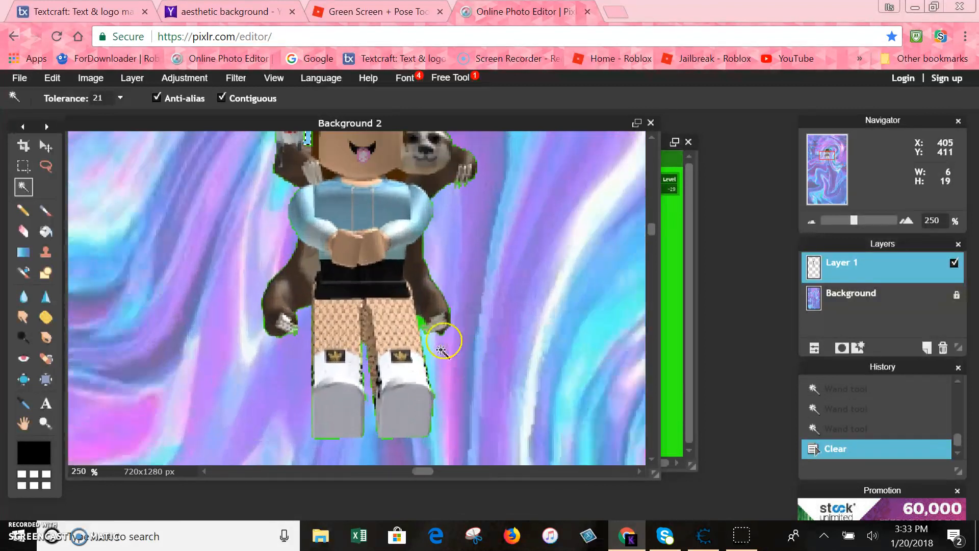
pyautogui.scroll(1, 441, 349)
pyautogui.click(423, 324)
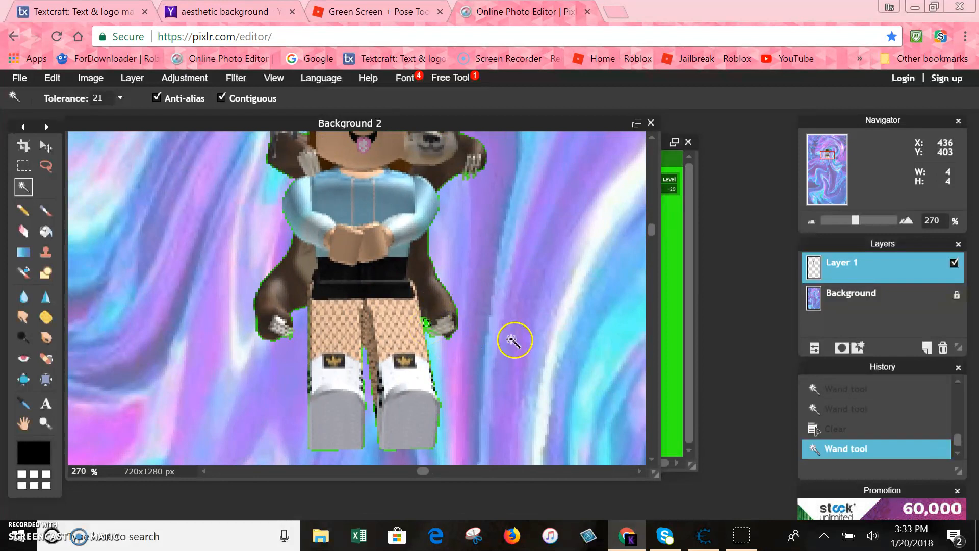
pyautogui.press('Delete')
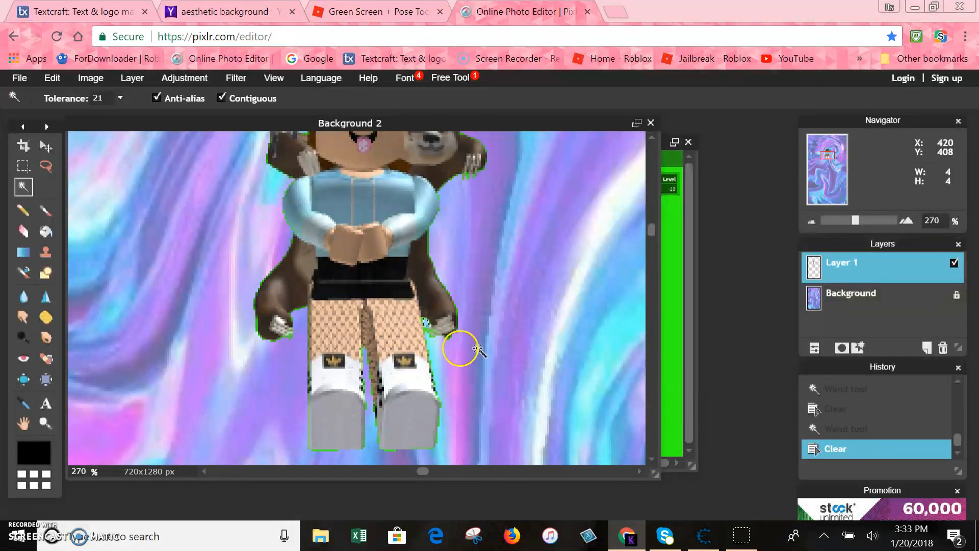
pyautogui.click(427, 327)
pyautogui.press('Delete')
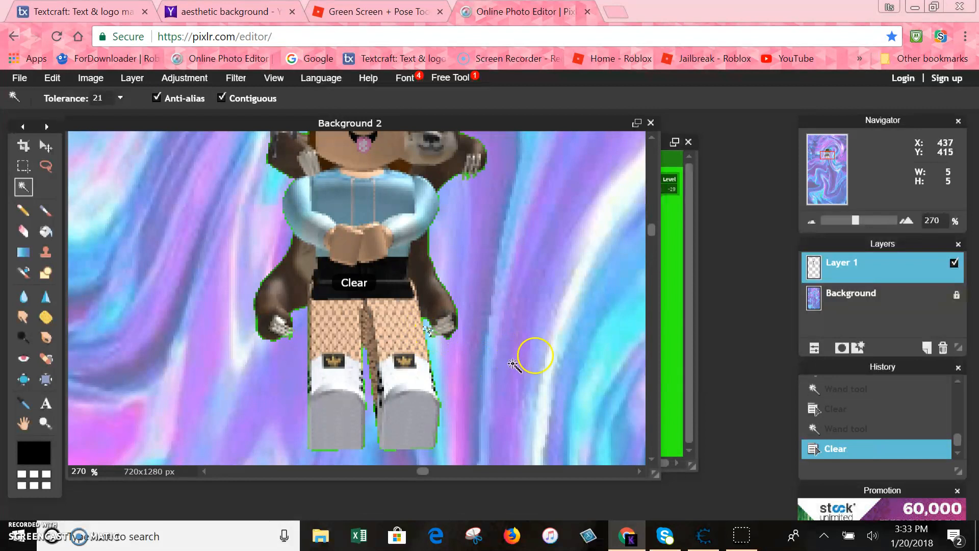
# Move the cut-out avatar to the left side of the swirl background
pyautogui.scroll(-3, 558, 310)
pyautogui.scroll(-5, 558, 310)
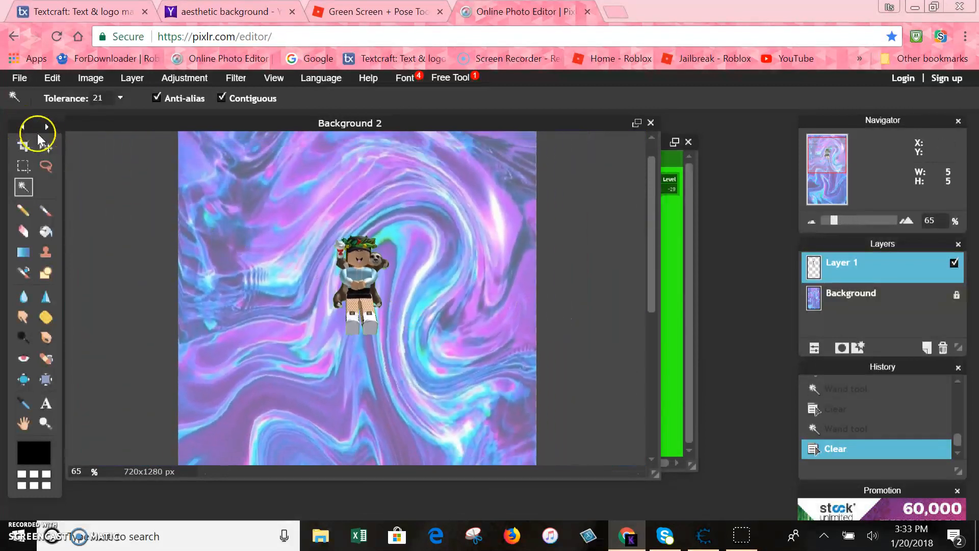
pyautogui.click(46, 146)
pyautogui.moveTo(371, 275); pyautogui.dragTo(253, 257)
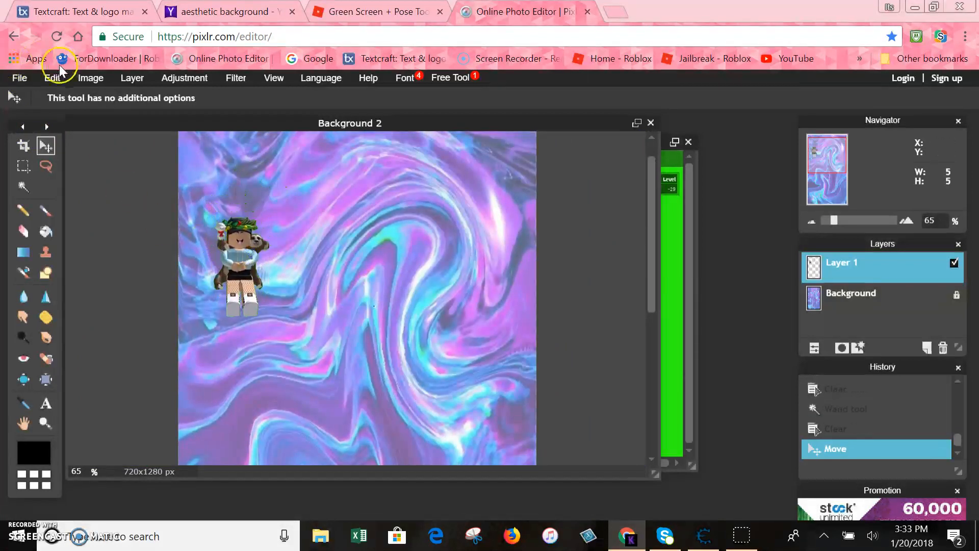
pyautogui.click(52, 78)
pyautogui.click(99, 191)
pyautogui.click(253, 265)
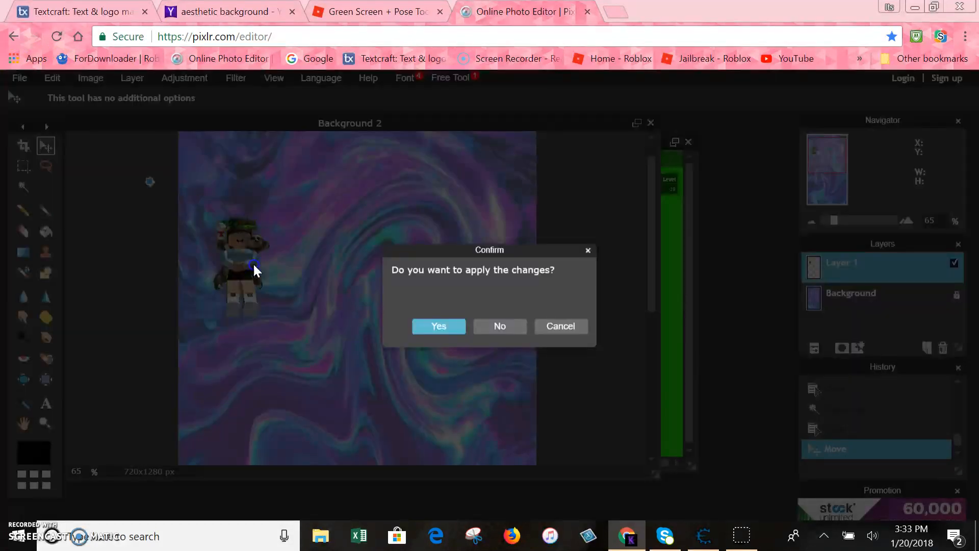
pyautogui.click(427, 325)
pyautogui.moveTo(265, 184); pyautogui.dragTo(253, 255)
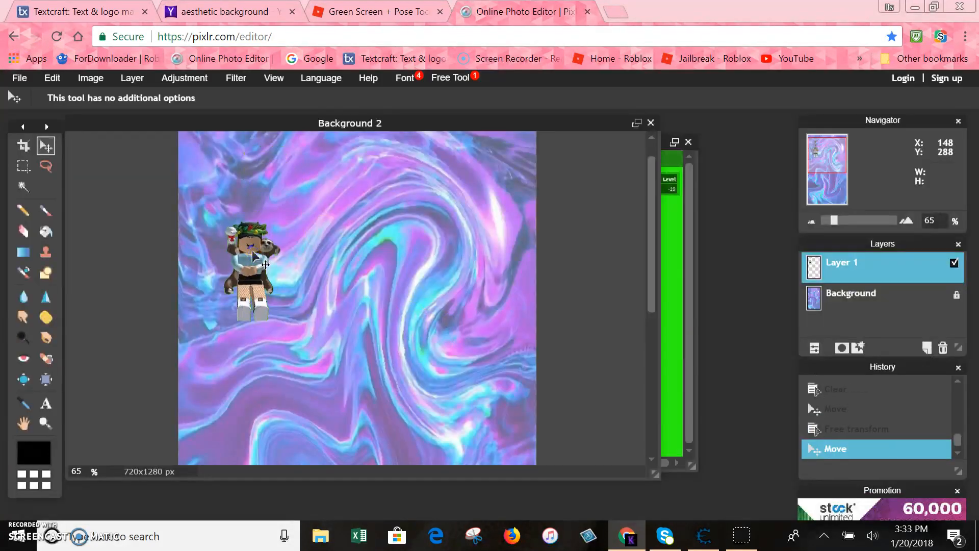
# Widen and heighten the avatar with Free transform, place it near the swirl background's right edge, and apply the changes
pyautogui.click(51, 78)
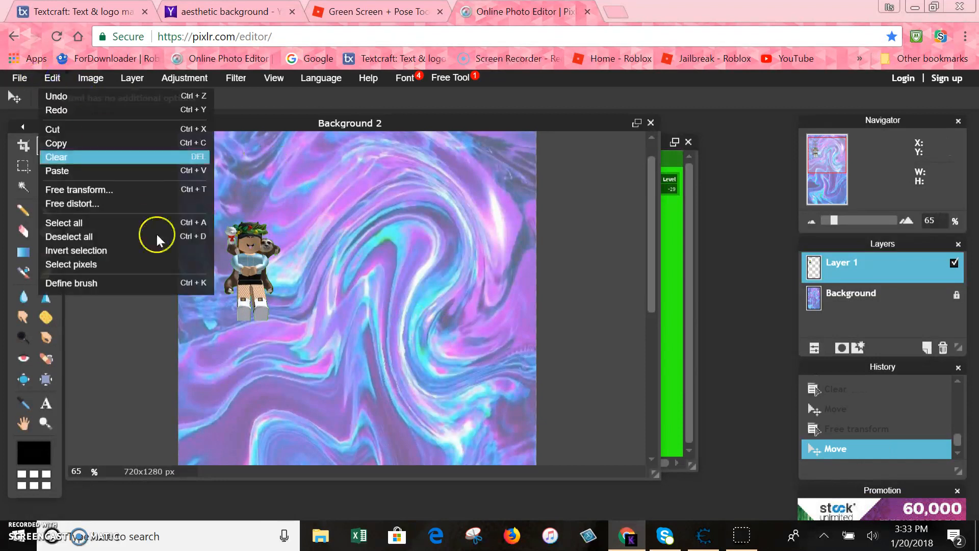
pyautogui.click(97, 190)
pyautogui.moveTo(280, 270); pyautogui.dragTo(292, 270)
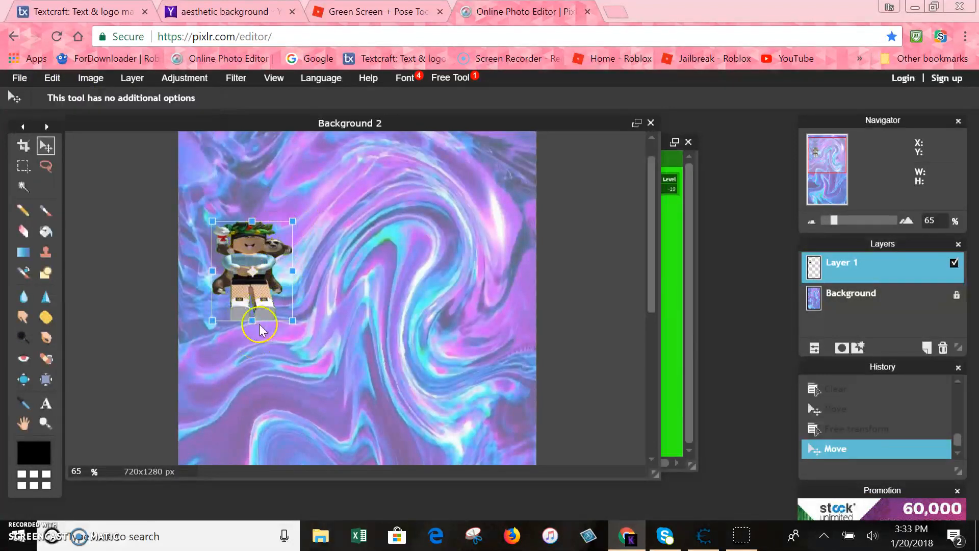
pyautogui.moveTo(255, 320); pyautogui.dragTo(252, 357)
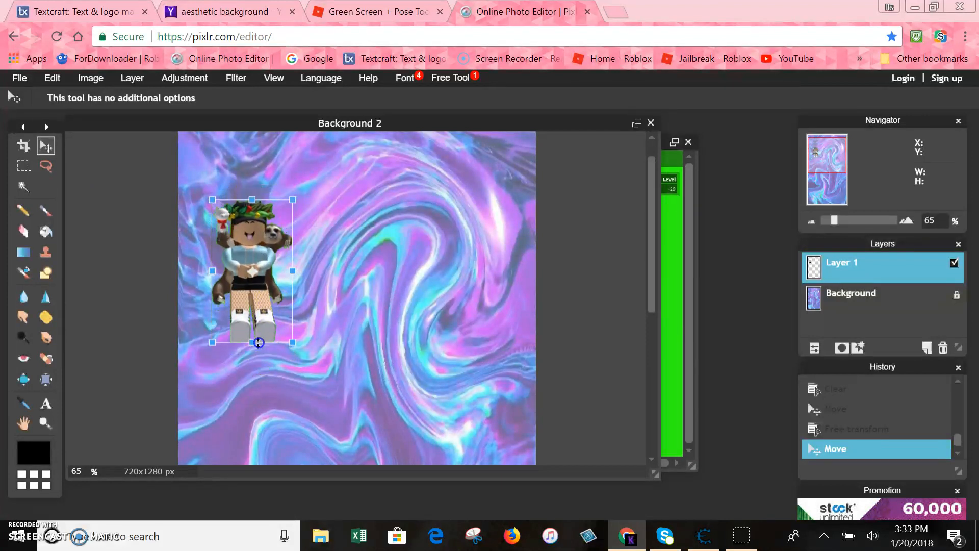
pyautogui.moveTo(260, 291); pyautogui.dragTo(501, 316)
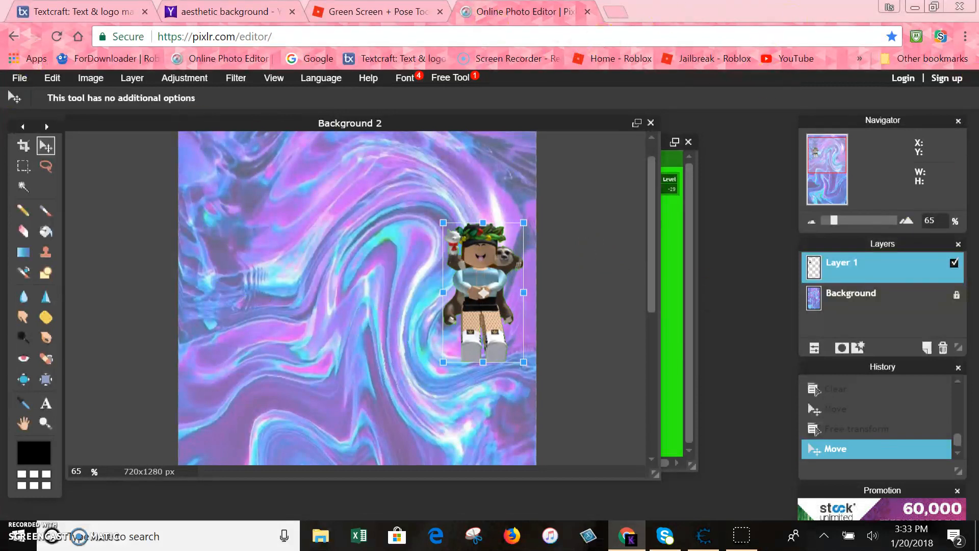
pyautogui.click(224, 12)
pyautogui.scroll(7, 223, 300)
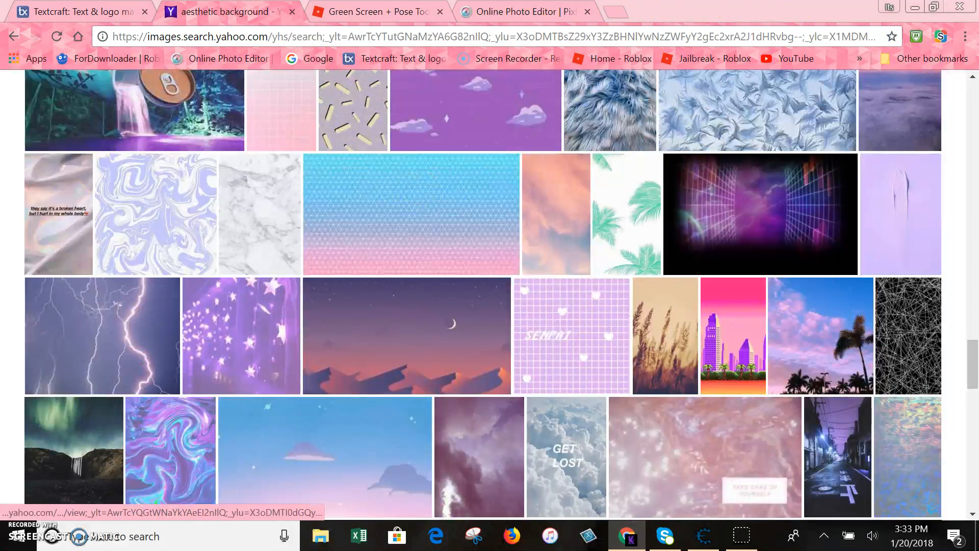
pyautogui.click(512, 12)
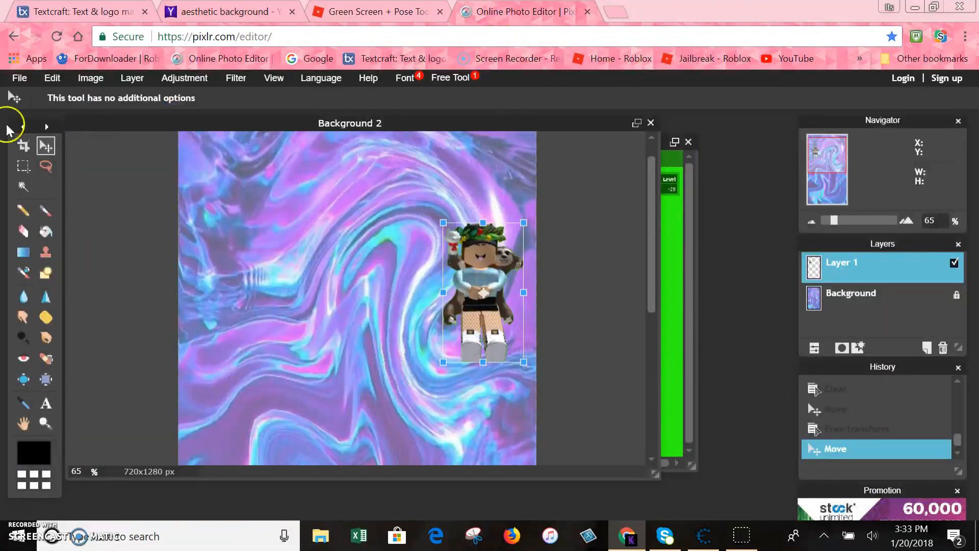
pyautogui.click(15, 77)
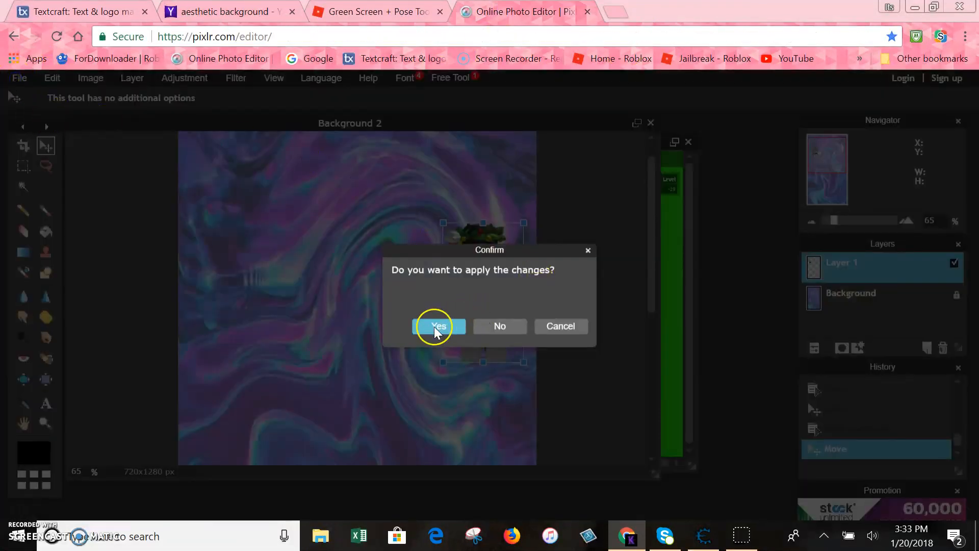
pyautogui.click(438, 326)
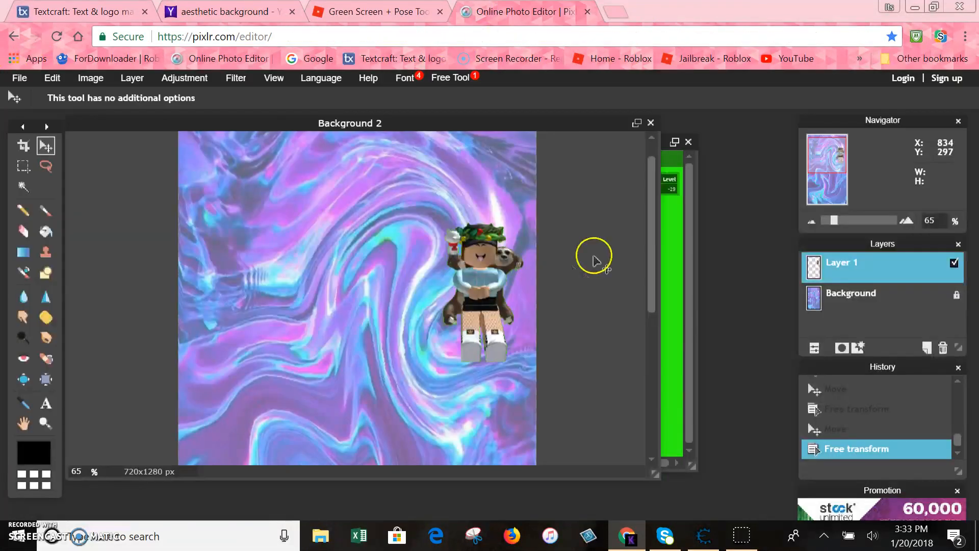
# Open the Roblox Logo png.png image from the Pictures > Roblox folder in the editor
pyautogui.click(34, 80)
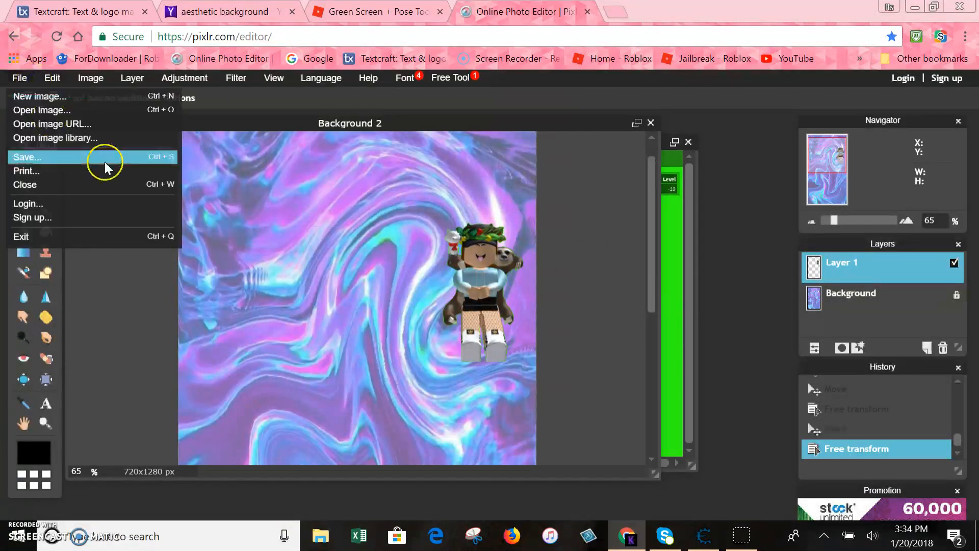
pyautogui.click(59, 113)
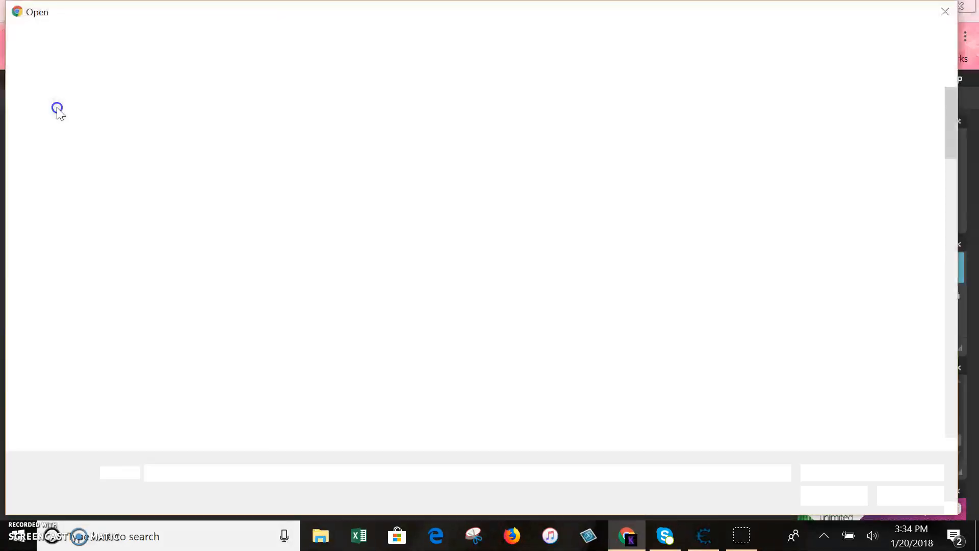
pyautogui.scroll(-10, 687, 275)
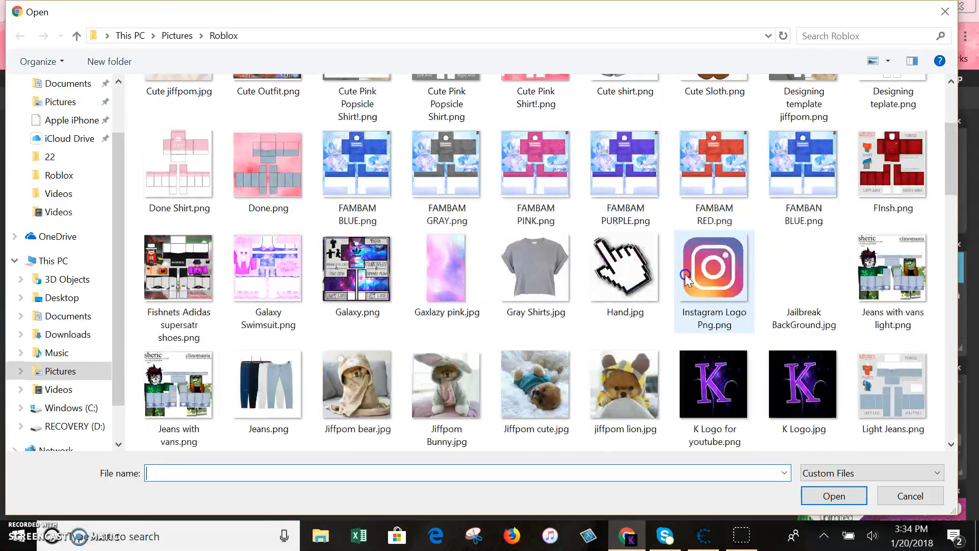
pyautogui.scroll(-15, 686, 277)
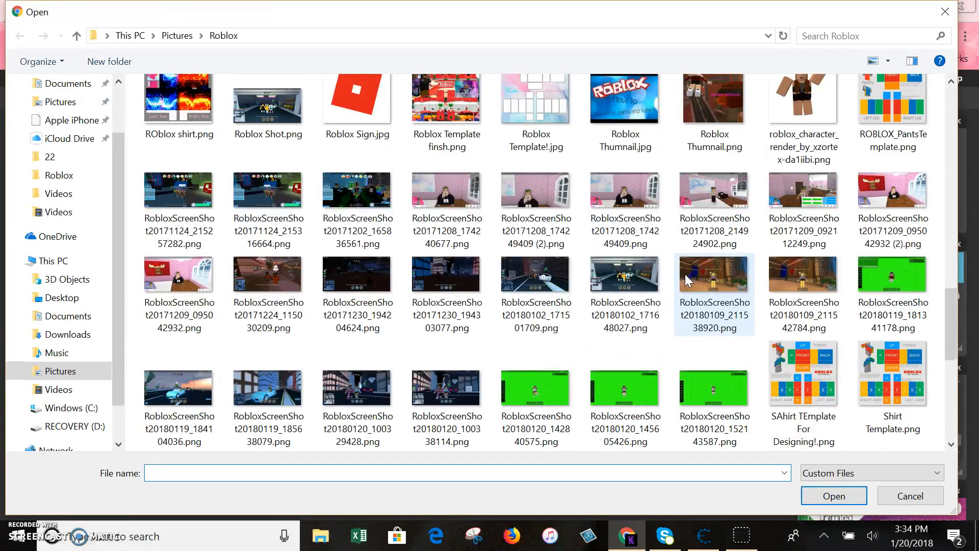
pyautogui.scroll(14, 686, 278)
pyautogui.scroll(-12, 686, 278)
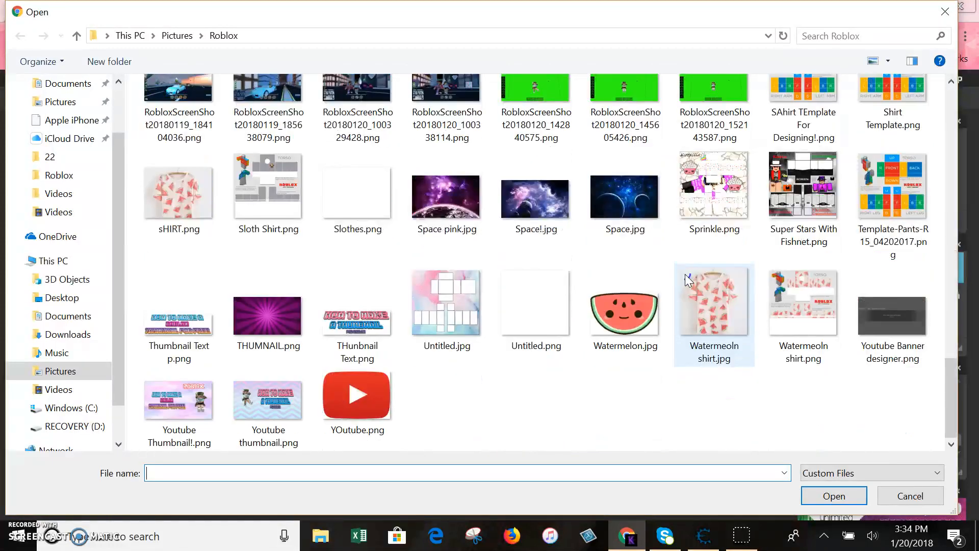
pyautogui.scroll(7, 666, 304)
pyautogui.scroll(8, 666, 304)
pyautogui.scroll(-3, 385, 273)
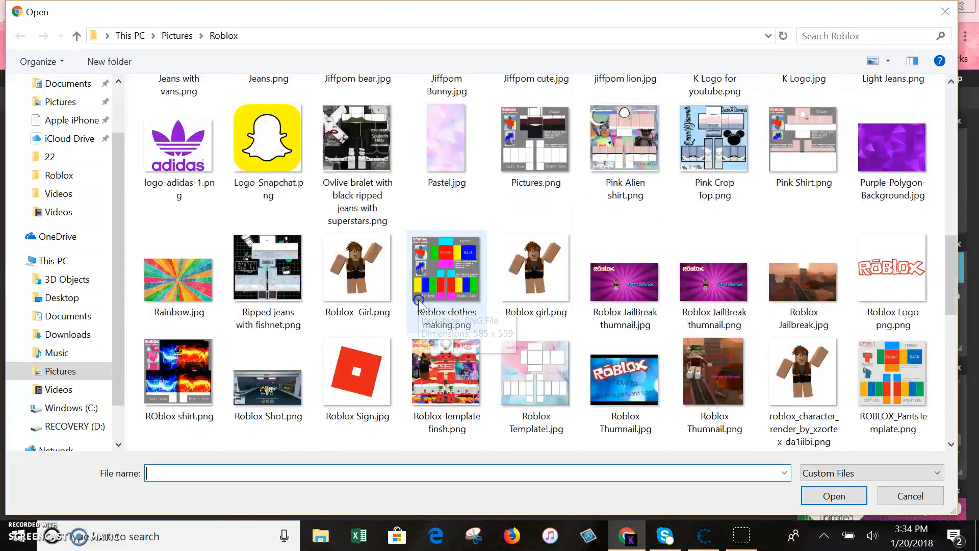
pyautogui.scroll(5, 555, 242)
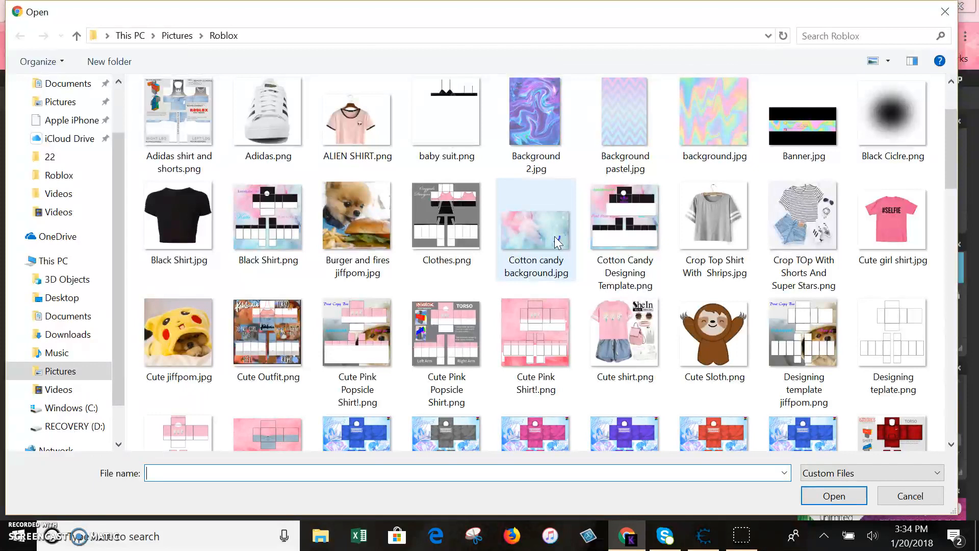
pyautogui.scroll(2, 557, 242)
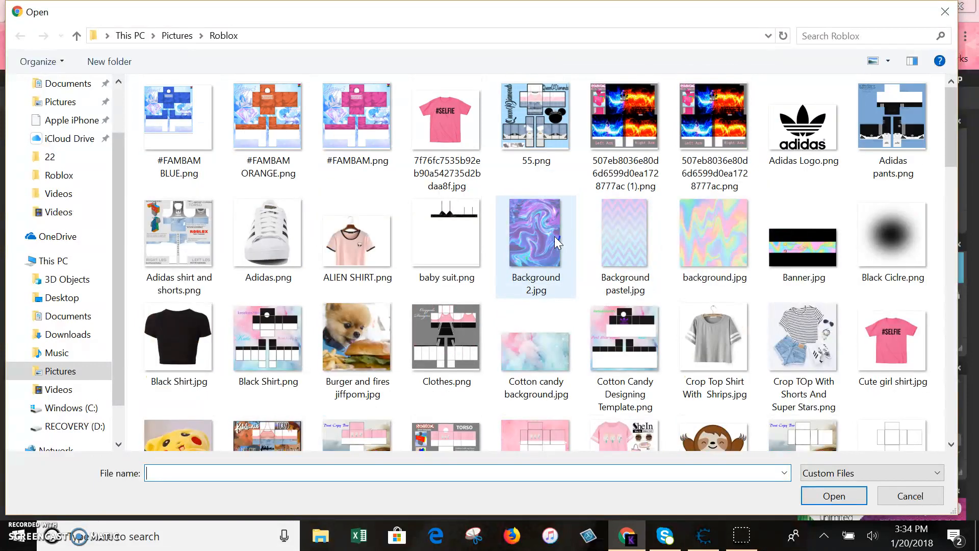
pyautogui.scroll(-7, 554, 237)
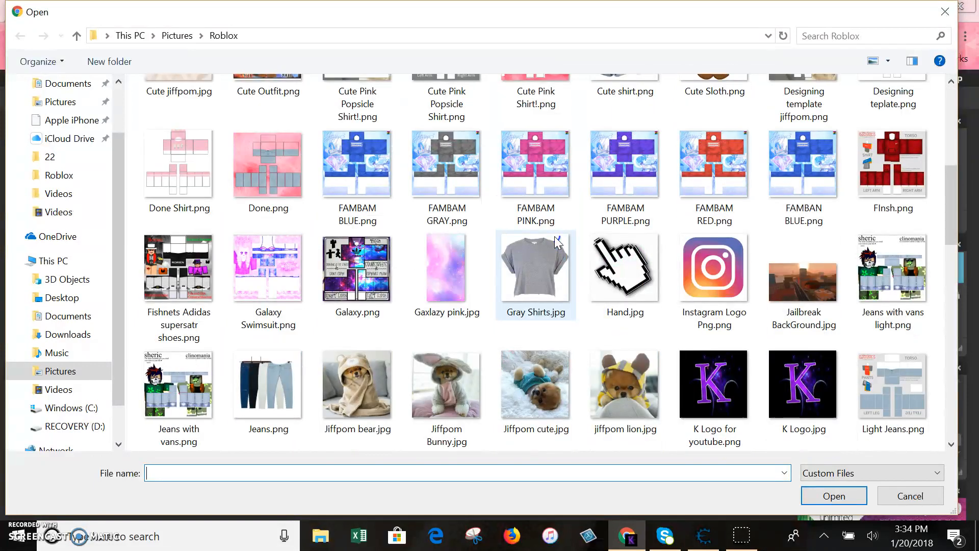
pyautogui.scroll(7, 558, 242)
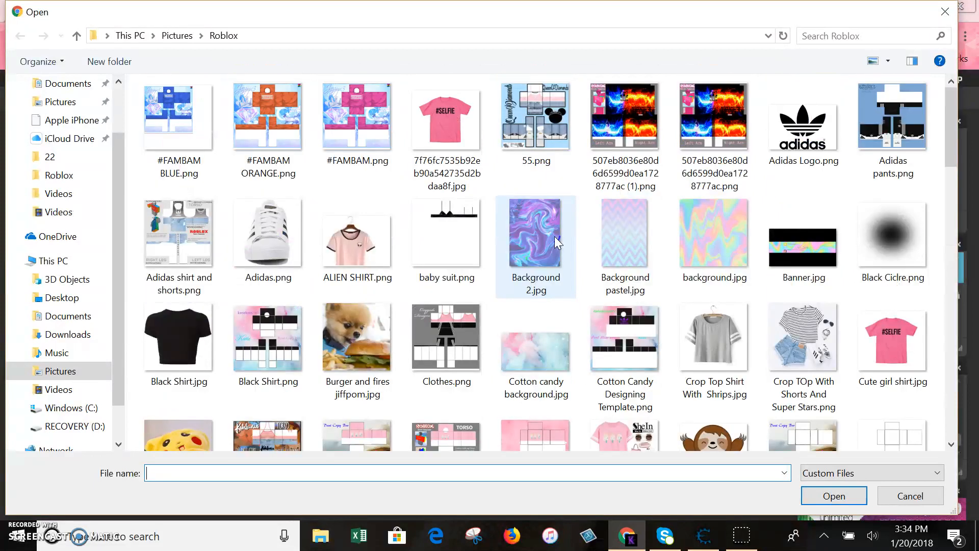
pyautogui.scroll(-15, 555, 237)
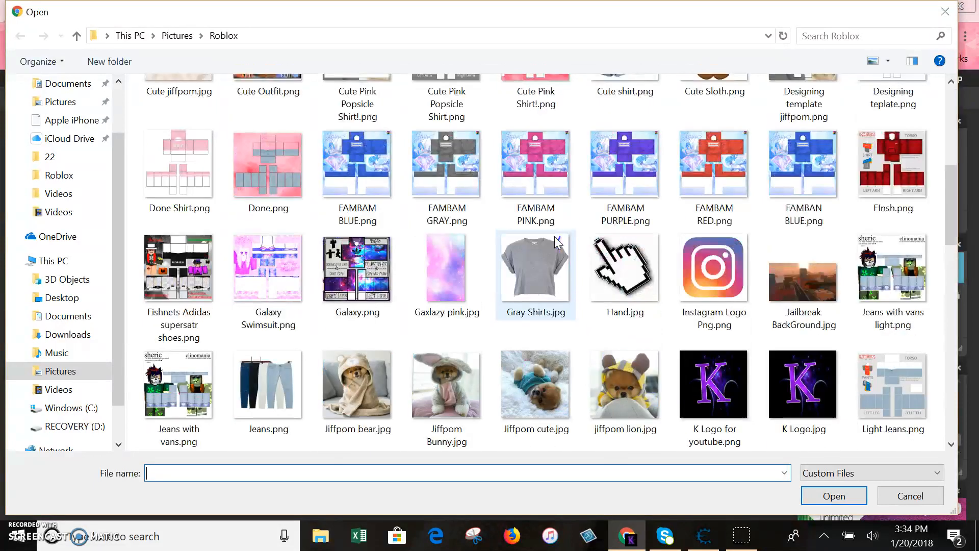
pyautogui.scroll(3, 558, 242)
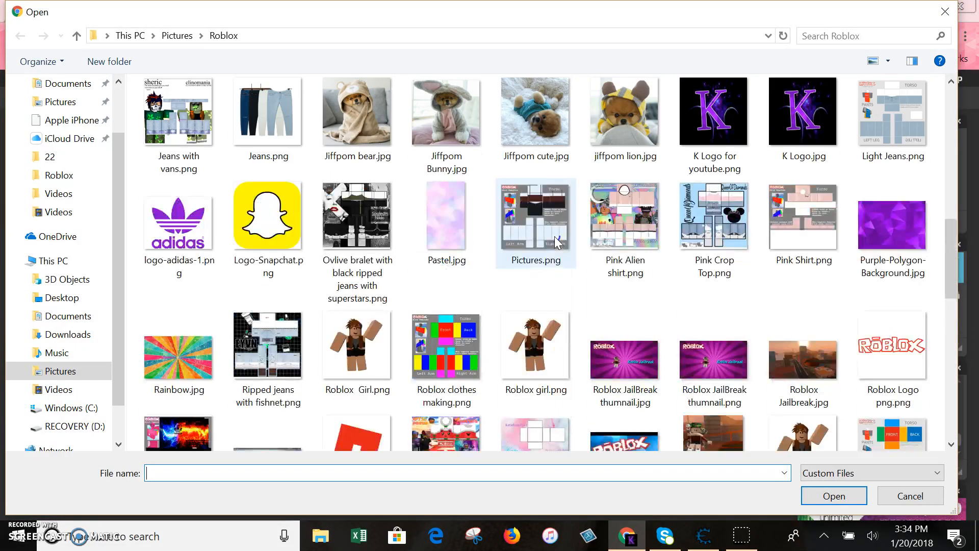
pyautogui.doubleClick(887, 345)
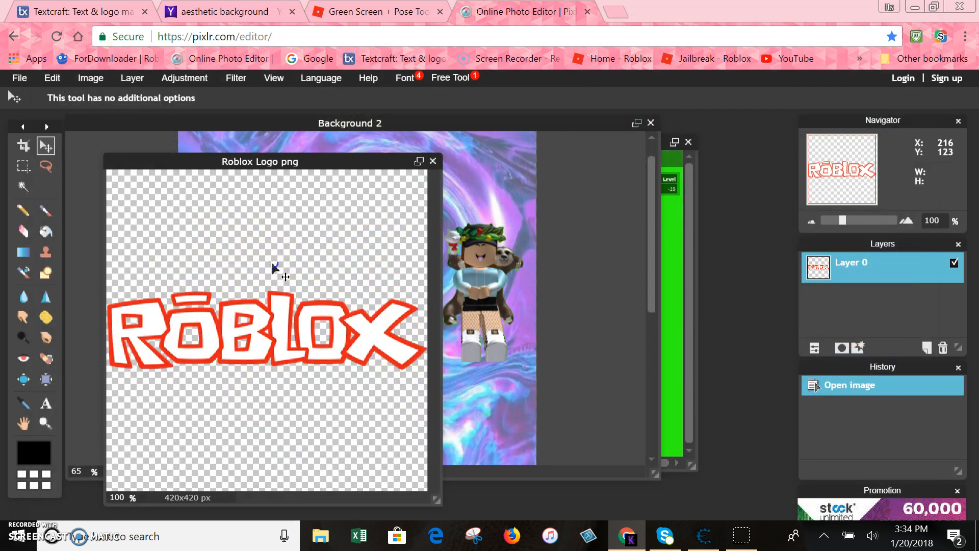
# Copy the entire Roblox logo, paste it into the Background 2 image and move it to the background's upper-left area
pyautogui.hotkey('ctrl', 'a')
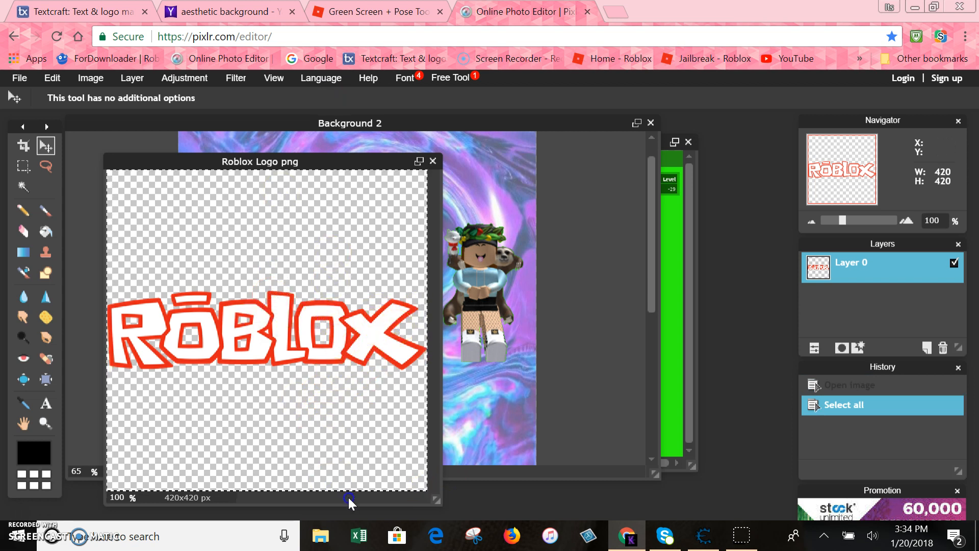
pyautogui.hotkey('ctrl', 'c')
pyautogui.click(399, 120)
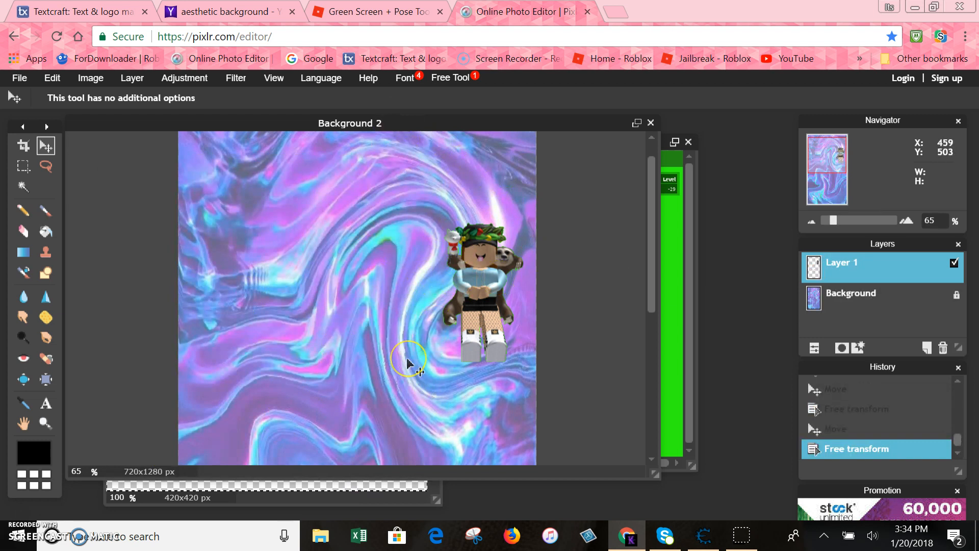
pyautogui.hotkey('ctrl', 'v')
pyautogui.moveTo(379, 293); pyautogui.dragTo(367, 185)
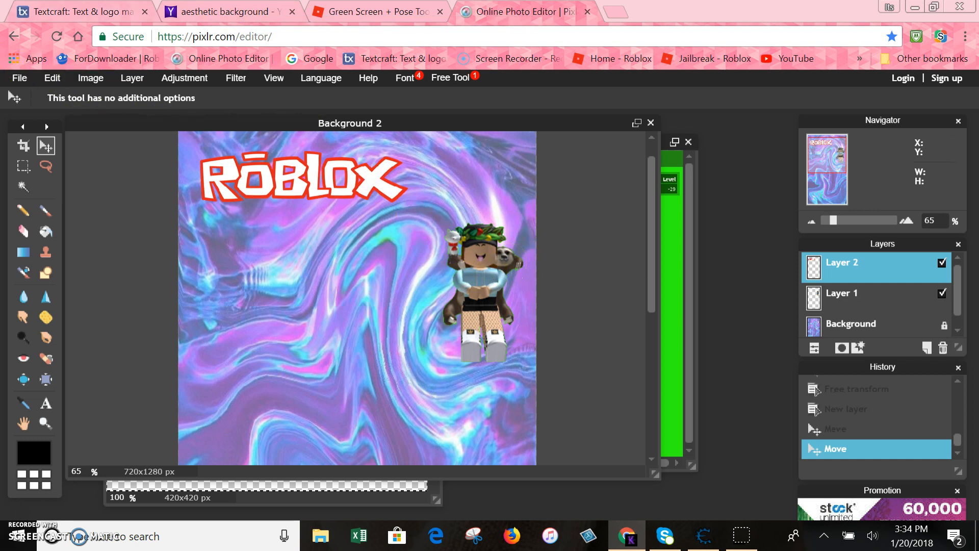
# Switch to Textcraft and review the settings of the three text lines, ending on the first line, "How to Make a"
pyautogui.click(41, 11)
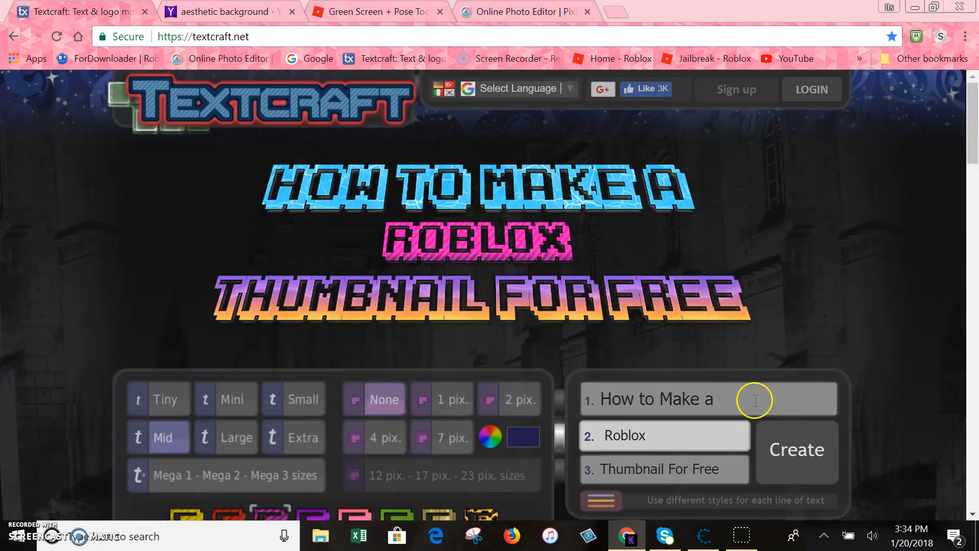
pyautogui.scroll(-2, 754, 400)
pyautogui.scroll(2, 696, 331)
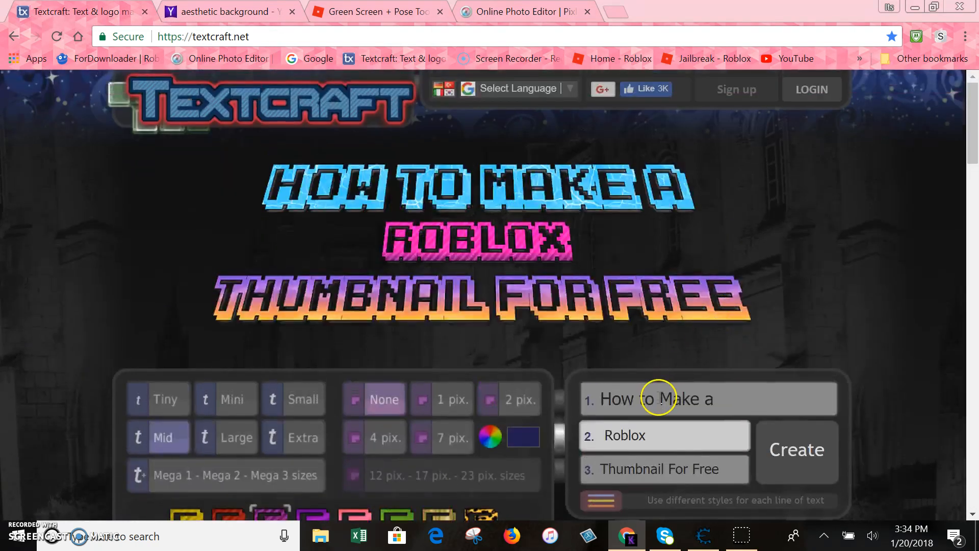
pyautogui.click(745, 400)
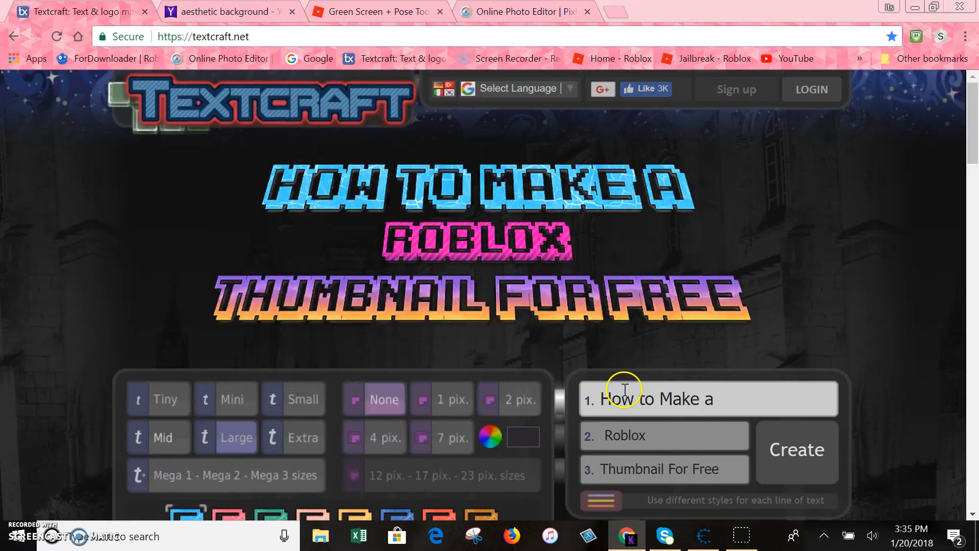
pyautogui.click(731, 477)
pyautogui.click(725, 432)
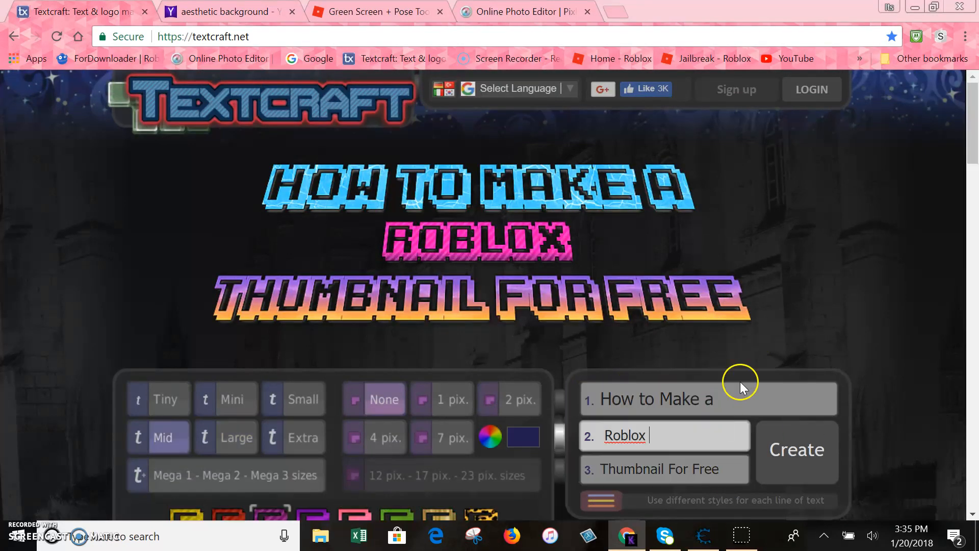
pyautogui.click(727, 399)
# Try the Square font on the first text line and return it to K-Arcade
pyautogui.scroll(-3, 649, 232)
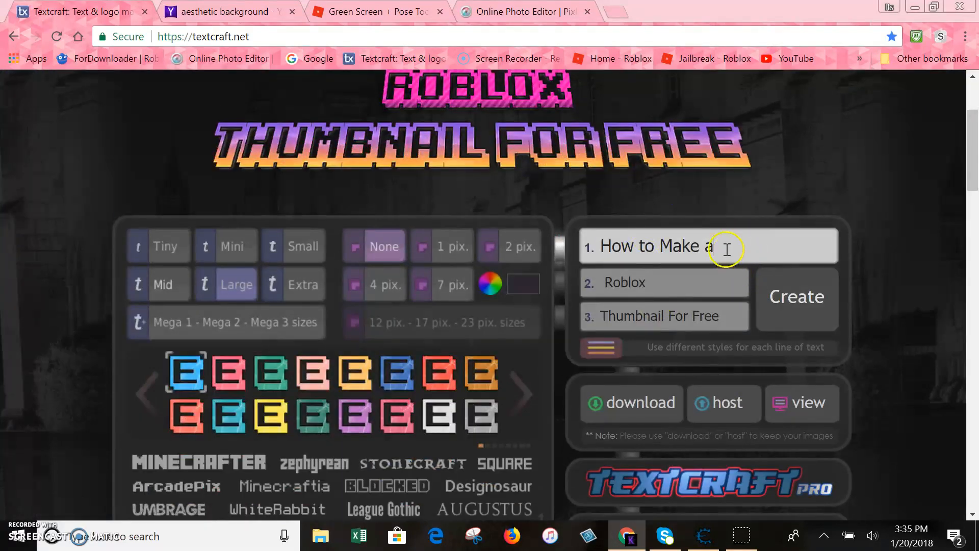
pyautogui.scroll(1, 704, 279)
pyautogui.scroll(-2, 703, 278)
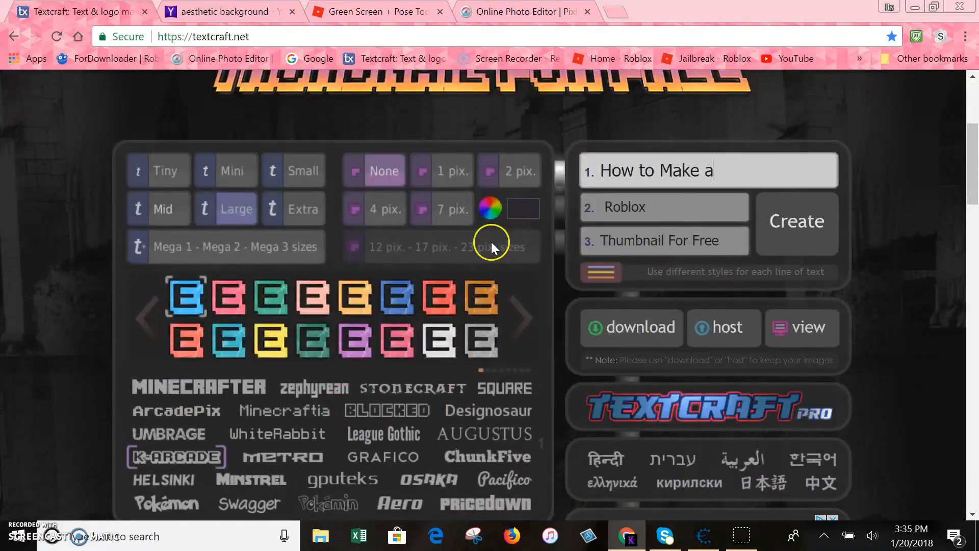
pyautogui.scroll(1, 491, 245)
pyautogui.scroll(2, 473, 247)
pyautogui.scroll(-6, 472, 244)
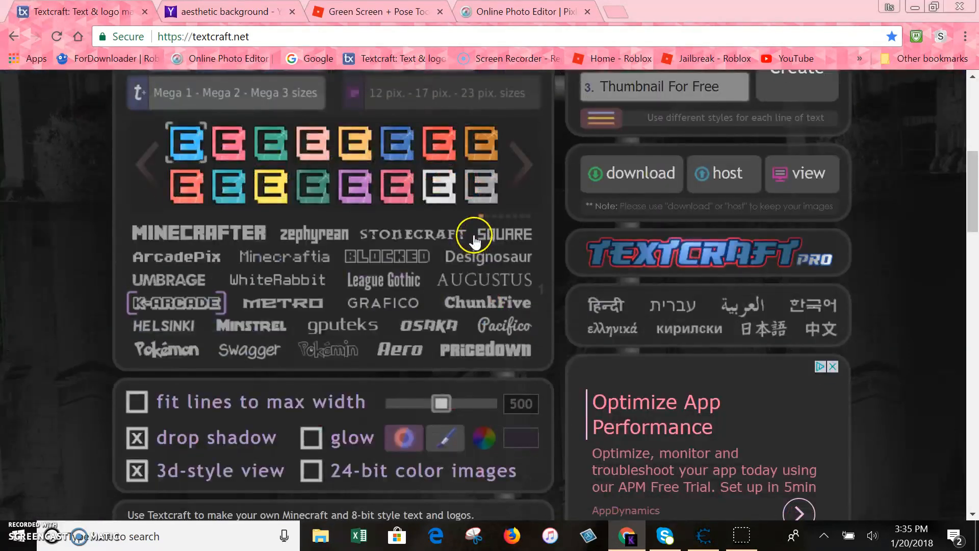
pyautogui.scroll(4, 306, 247)
pyautogui.scroll(-1, 433, 301)
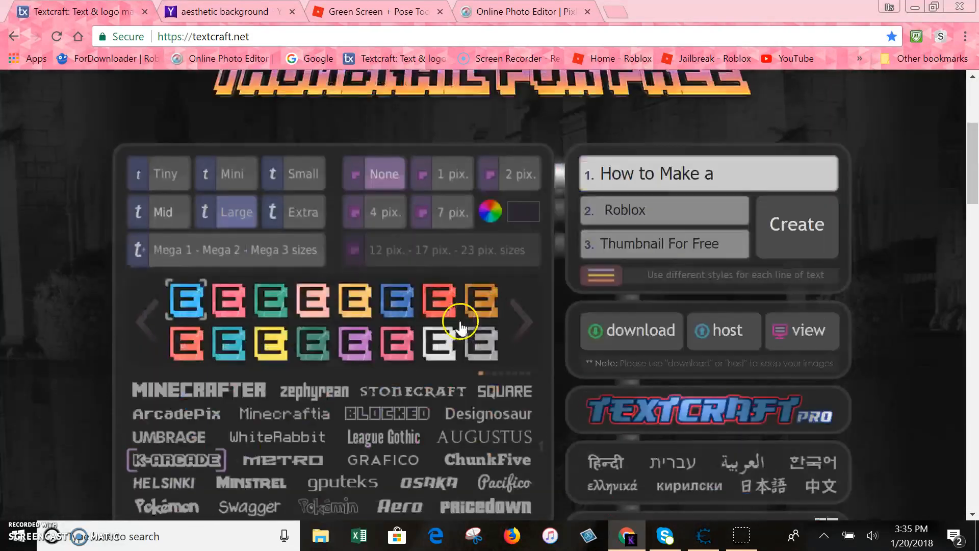
pyautogui.click(508, 390)
pyautogui.scroll(5, 517, 387)
pyautogui.scroll(-6, 361, 323)
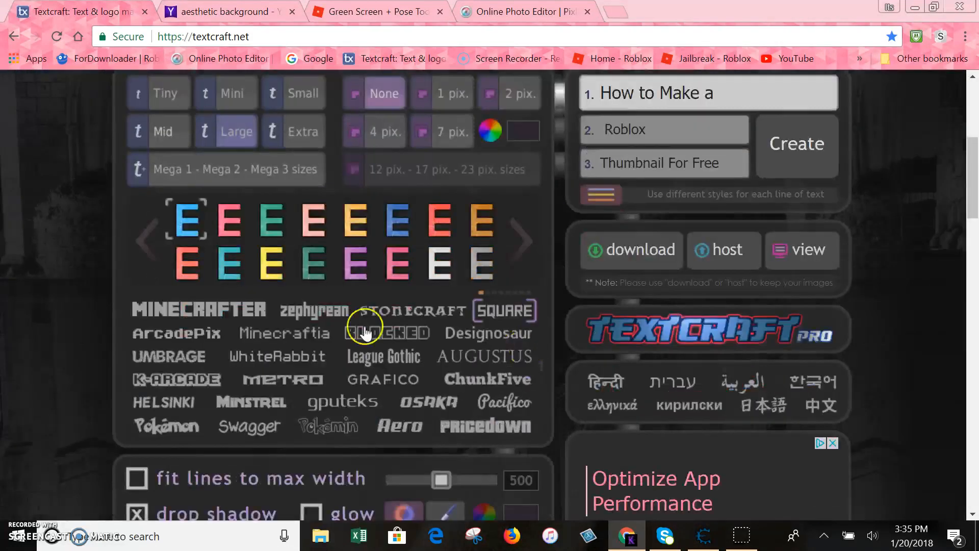
pyautogui.click(174, 378)
pyautogui.scroll(5, 386, 306)
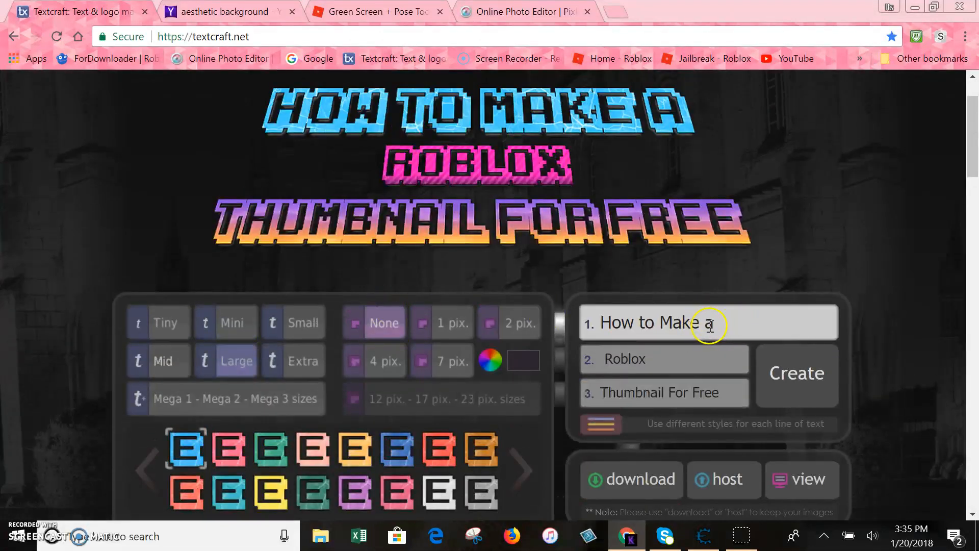
# Try the white style on the first text line, regenerate the text and switch the line back to the light blue style
pyautogui.scroll(-3, 383, 361)
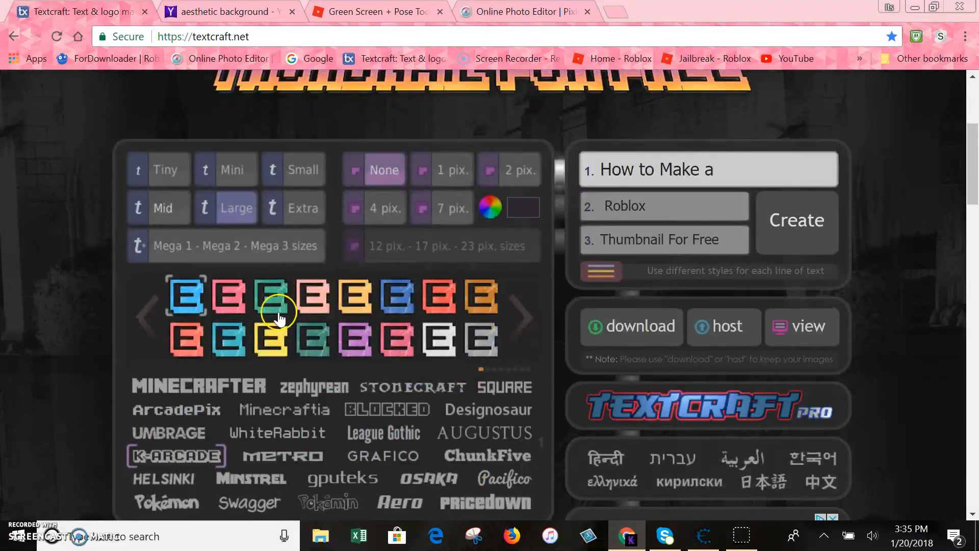
pyautogui.scroll(5, 364, 306)
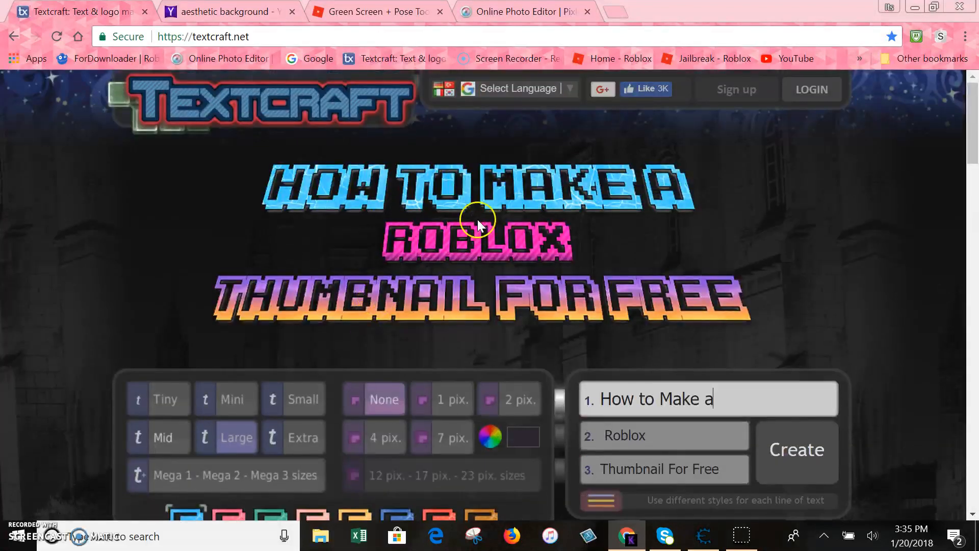
pyautogui.scroll(-3, 477, 220)
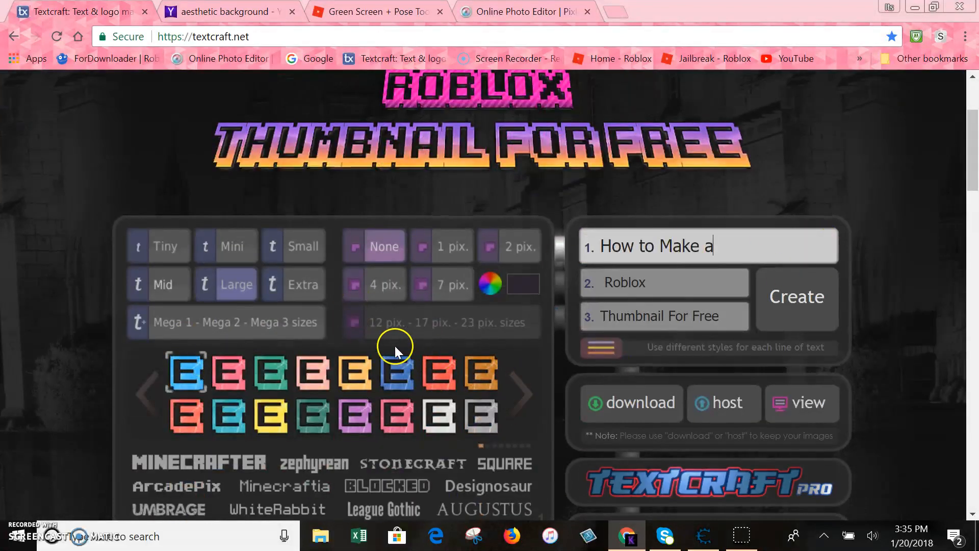
pyautogui.scroll(3, 357, 367)
pyautogui.scroll(-2, 495, 434)
pyautogui.click(434, 492)
pyautogui.click(799, 384)
pyautogui.scroll(2, 708, 240)
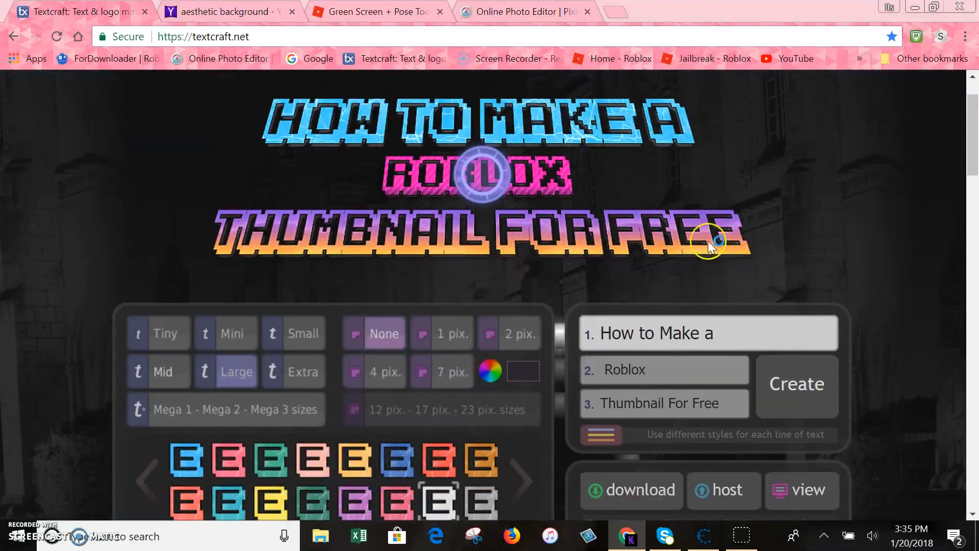
pyautogui.scroll(-3, 459, 254)
pyautogui.click(183, 372)
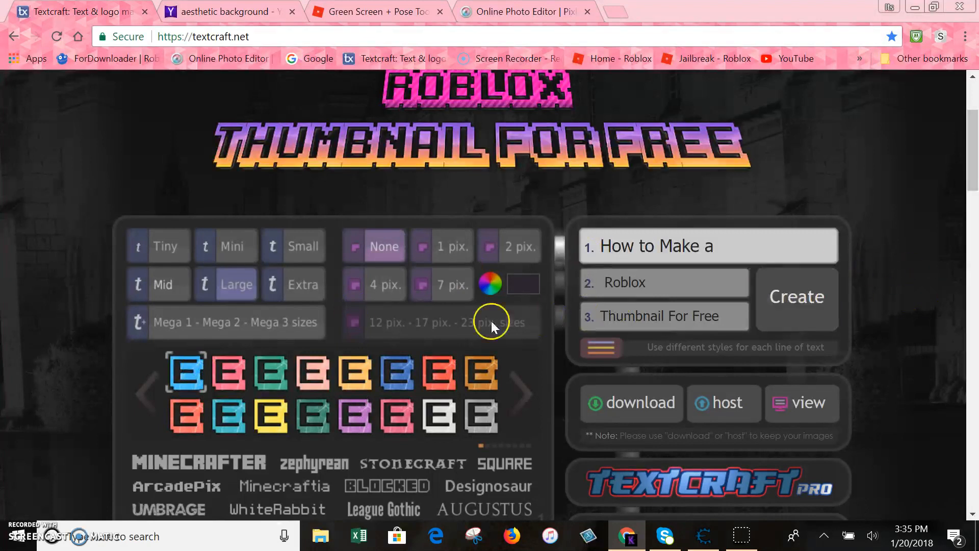
# Apply the white style to the "How to Make a" line and create the text image again
pyautogui.click(439, 414)
pyautogui.click(822, 306)
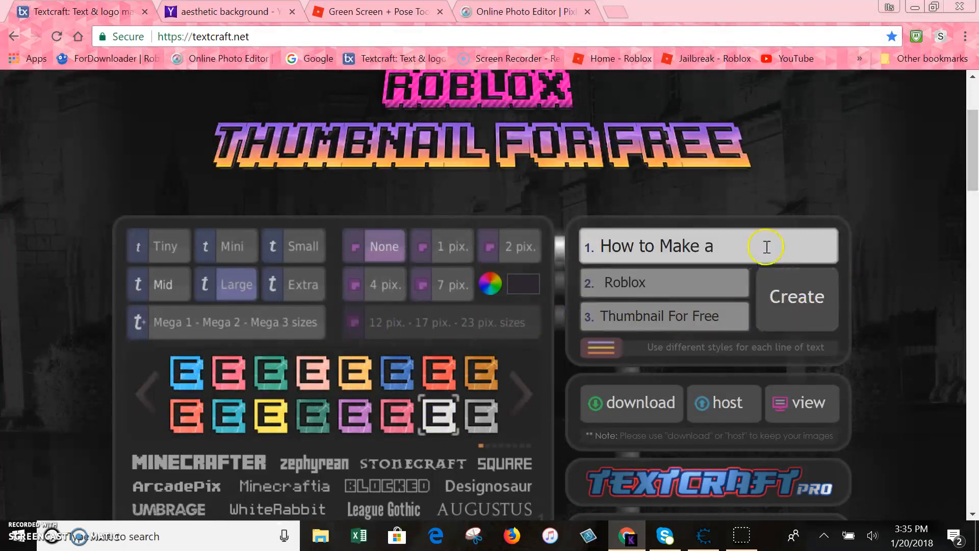
pyautogui.scroll(3, 760, 243)
pyautogui.scroll(-8, 753, 241)
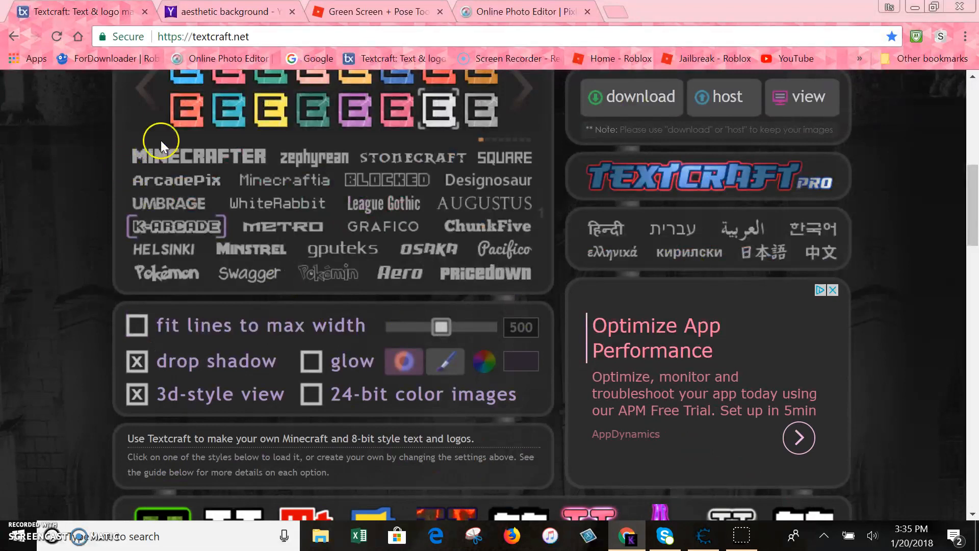
pyautogui.scroll(4, 160, 192)
# View the text overlaid on different backgrounds in the image placement preview and close the preview
pyautogui.click(806, 324)
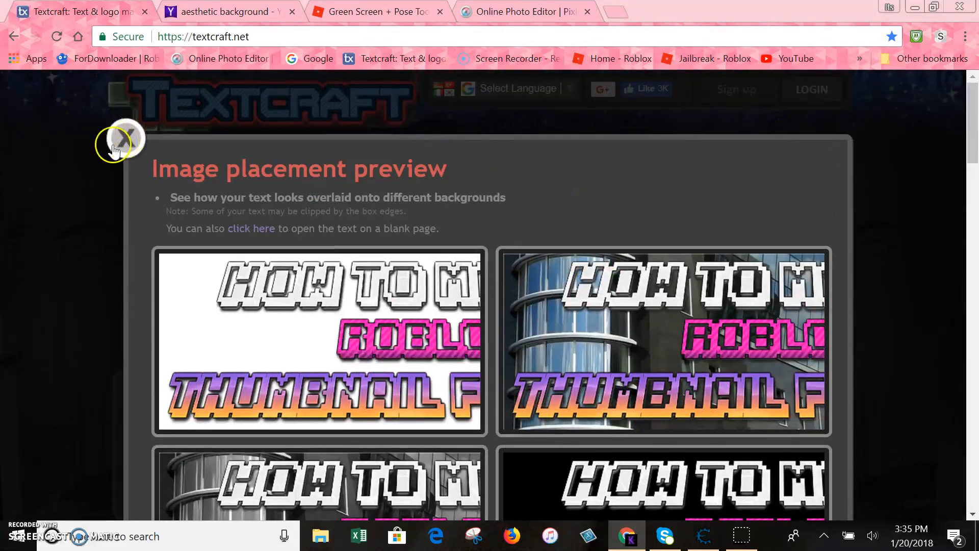
pyautogui.click(126, 125)
pyautogui.scroll(-2, 713, 260)
pyautogui.scroll(-1, 712, 260)
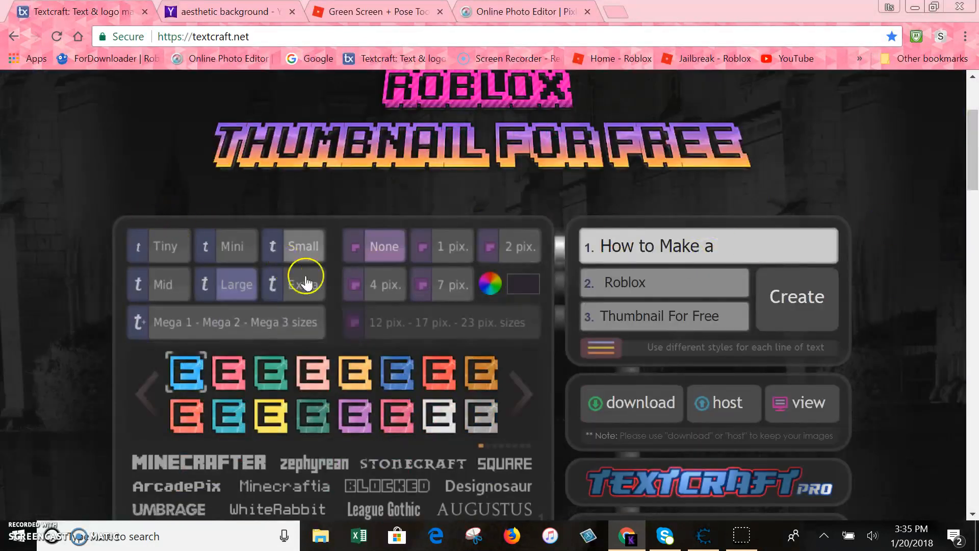
# Create the text image again with the light blue style on the "How to Make a" line
pyautogui.scroll(-2, 255, 371)
pyautogui.scroll(5, 99, 203)
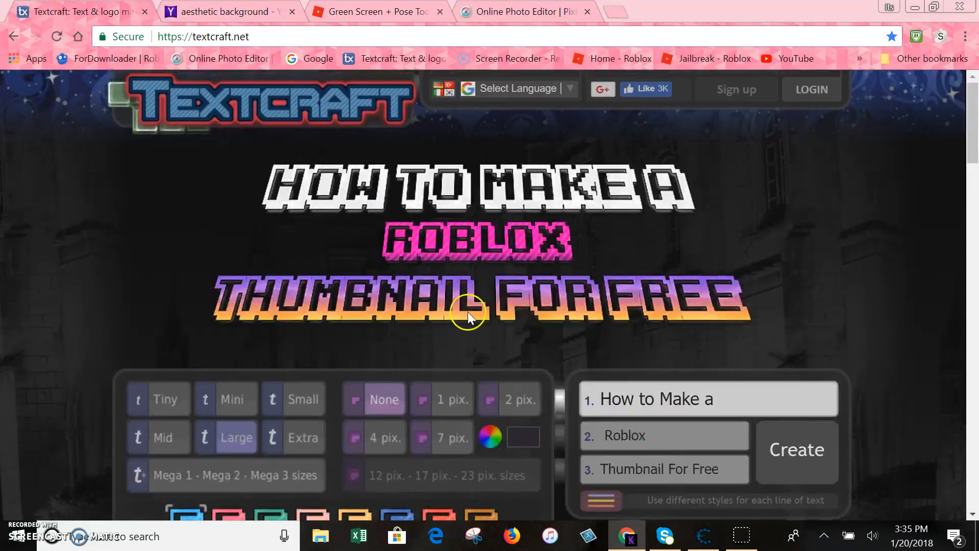
pyautogui.click(804, 446)
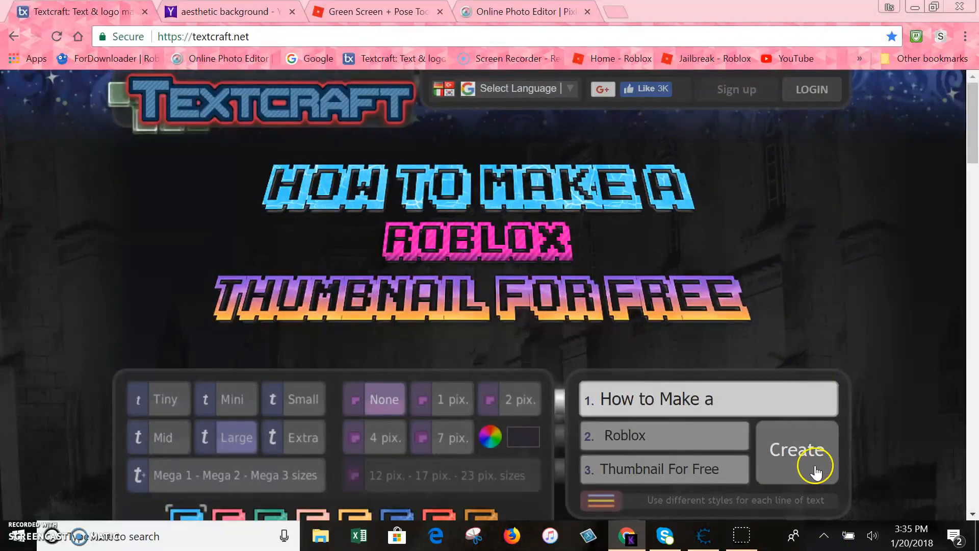
pyautogui.scroll(-1, 648, 271)
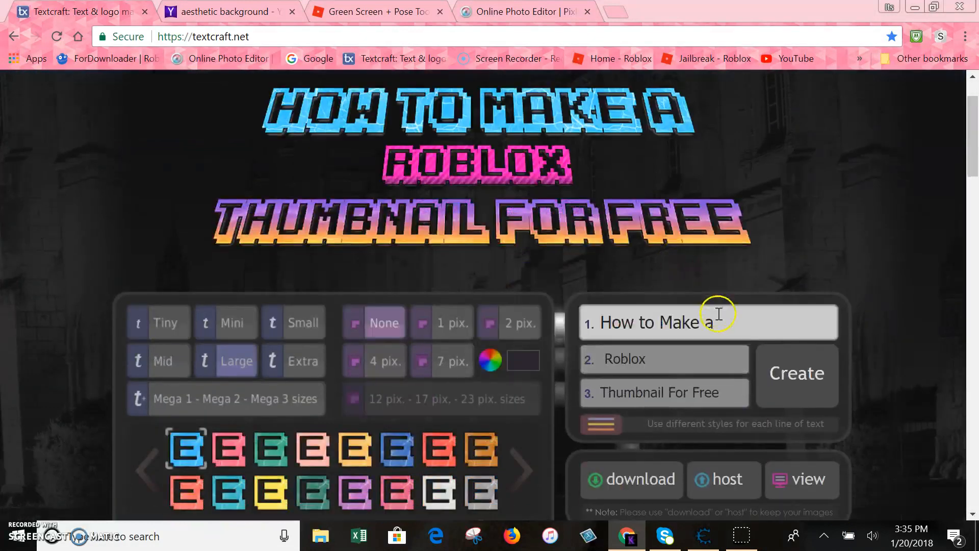
# Try the Blocked font on the "Roblox" line, return it to K-Arcade and browse the other color styles
pyautogui.click(689, 360)
pyautogui.scroll(-1, 429, 376)
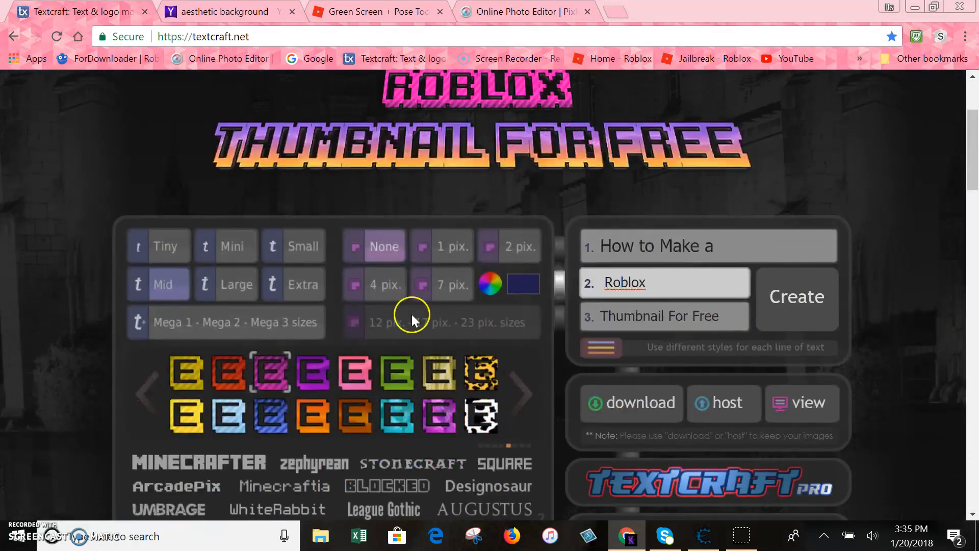
pyautogui.scroll(-2, 411, 253)
pyautogui.click(348, 334)
pyautogui.scroll(1, 290, 362)
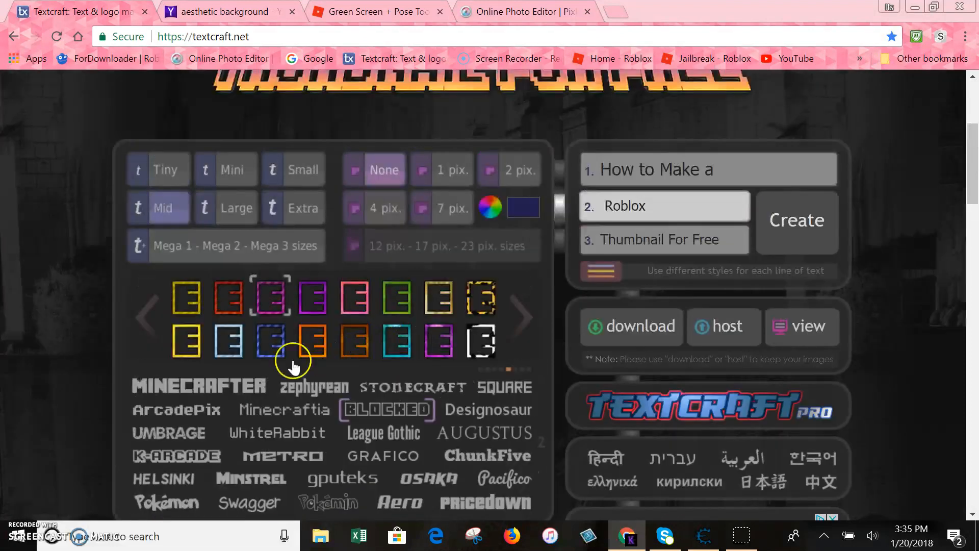
pyautogui.click(161, 462)
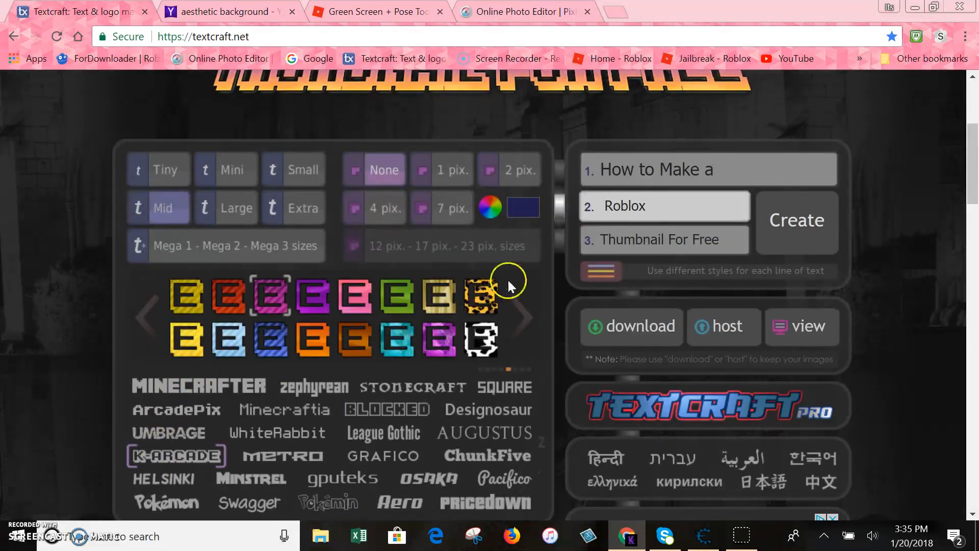
pyautogui.click(525, 314)
pyautogui.click(525, 313)
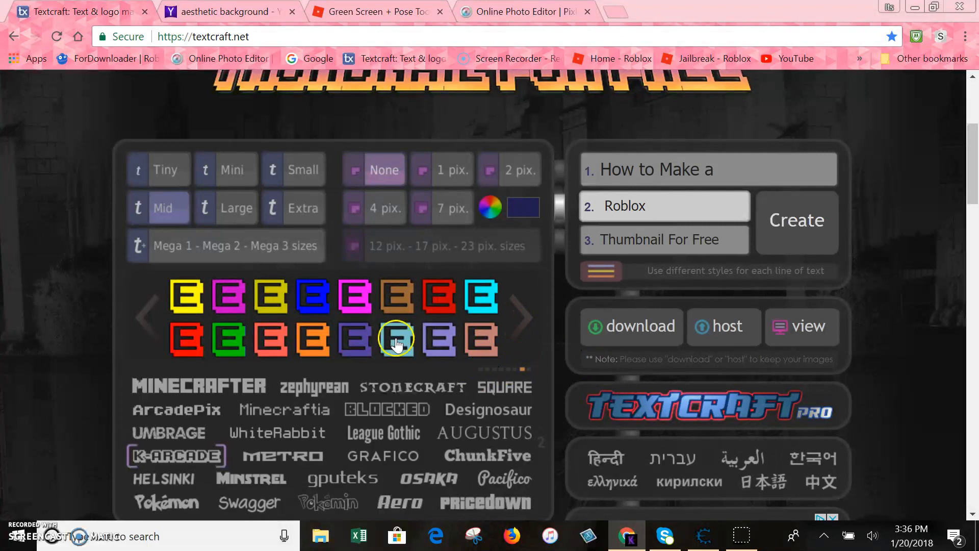
pyautogui.click(239, 6)
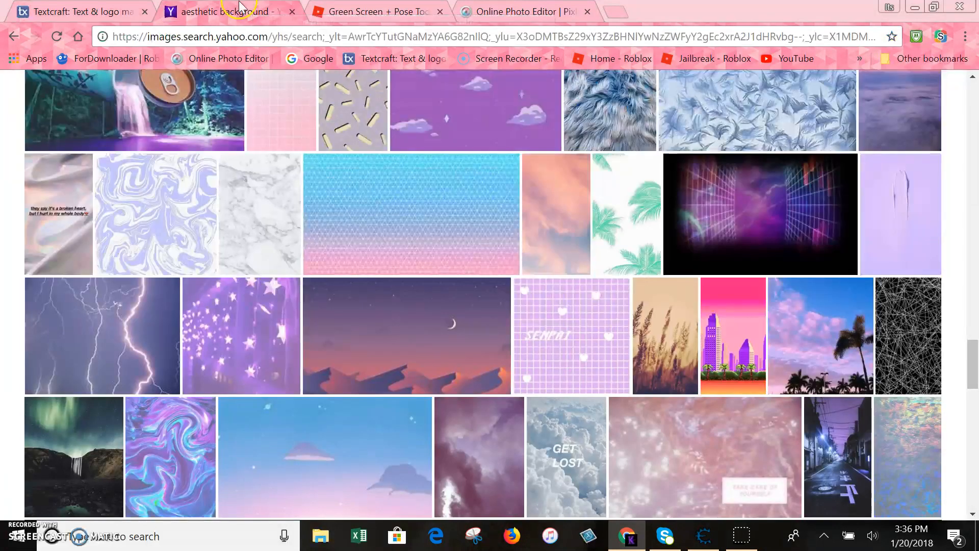
pyautogui.click(499, 11)
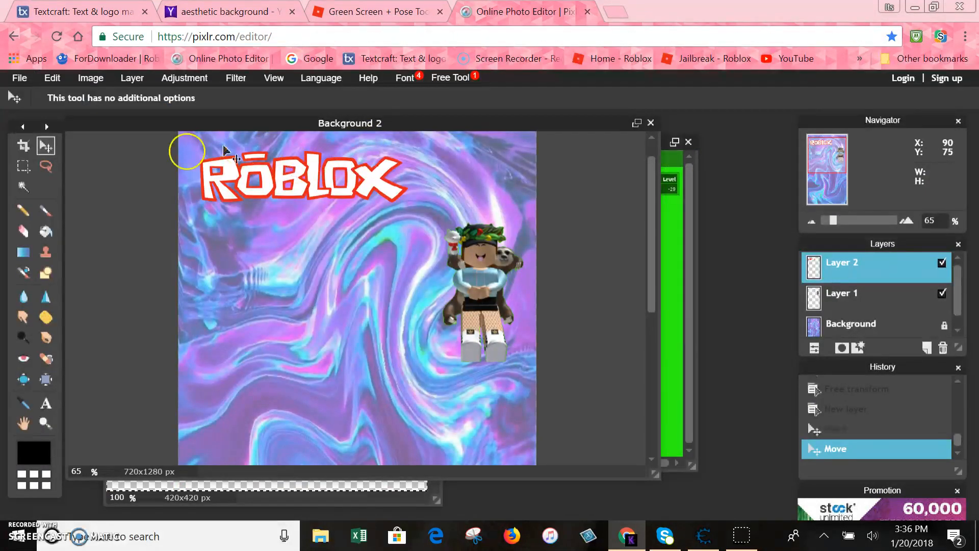
pyautogui.click(20, 79)
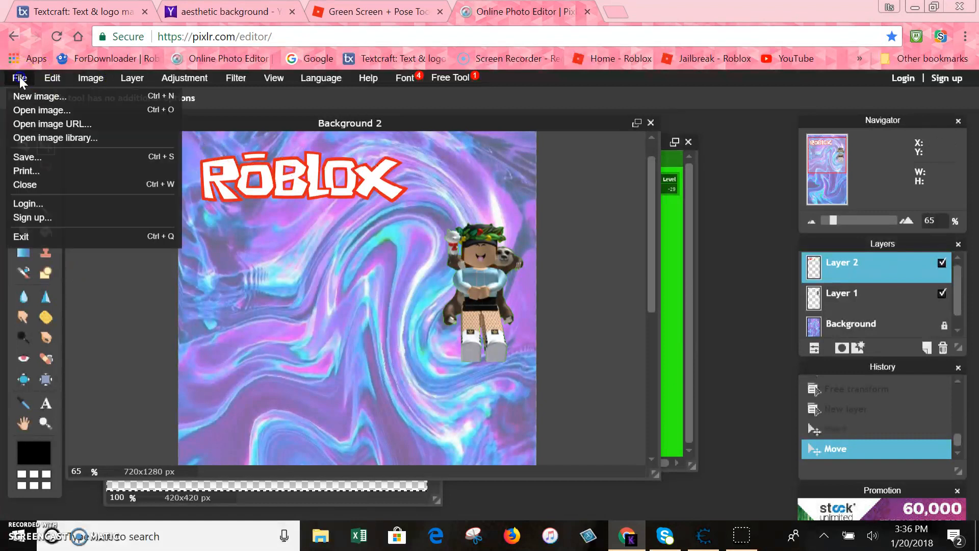
pyautogui.click(43, 111)
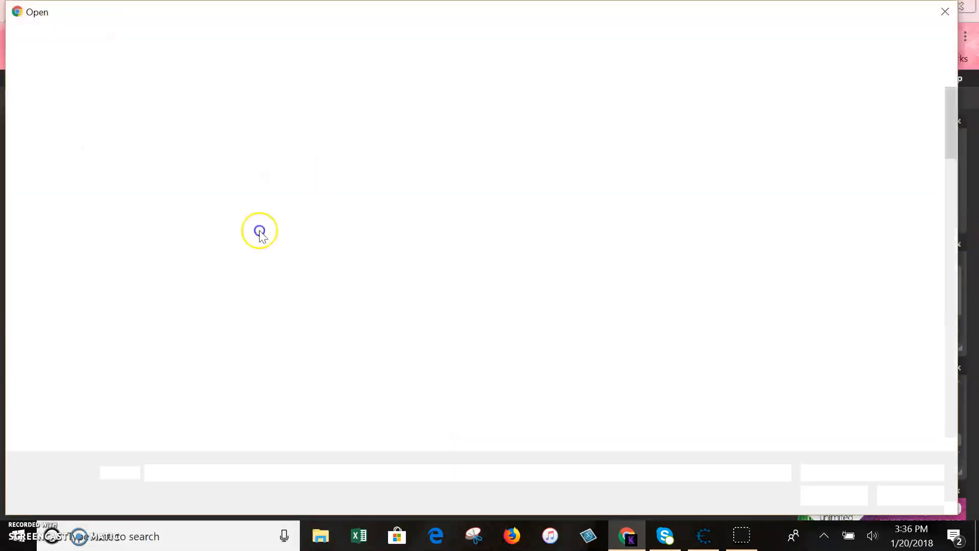
pyautogui.scroll(-5, 688, 161)
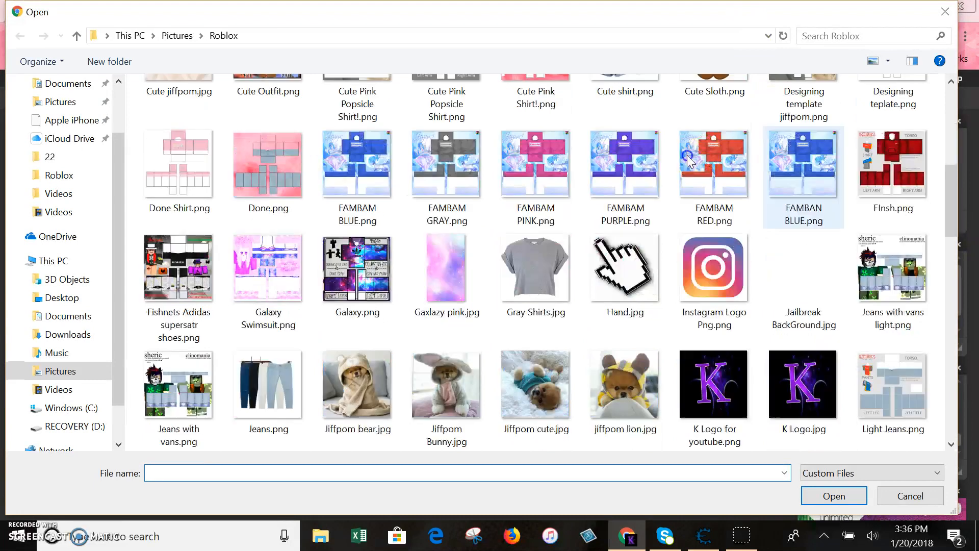
pyautogui.scroll(-5, 688, 160)
pyautogui.click(912, 497)
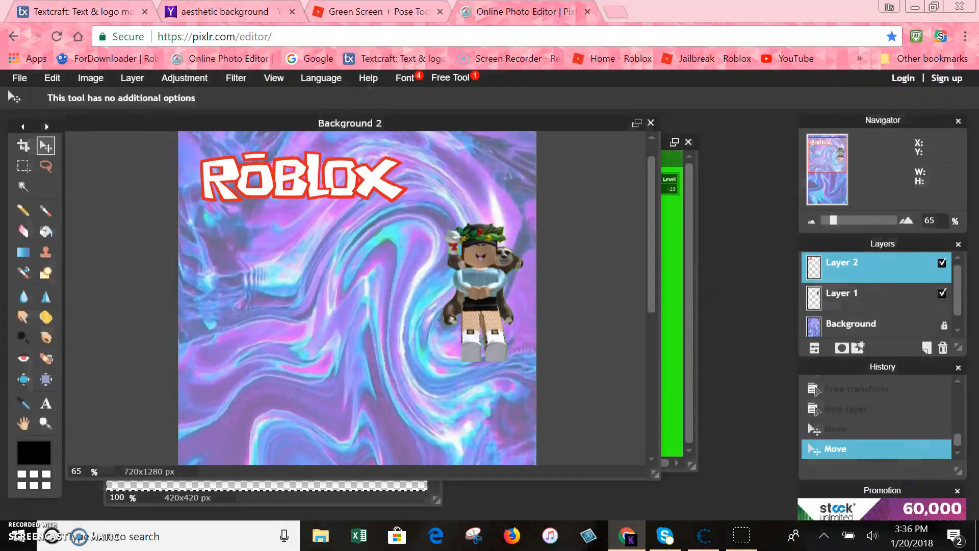
# Switch to Textcraft, save the generated title text image and return to the Pixlr editor
pyautogui.click(81, 12)
pyautogui.scroll(5, 528, 240)
pyautogui.rightClick(447, 233)
pyautogui.click(485, 265)
pyautogui.click(471, 13)
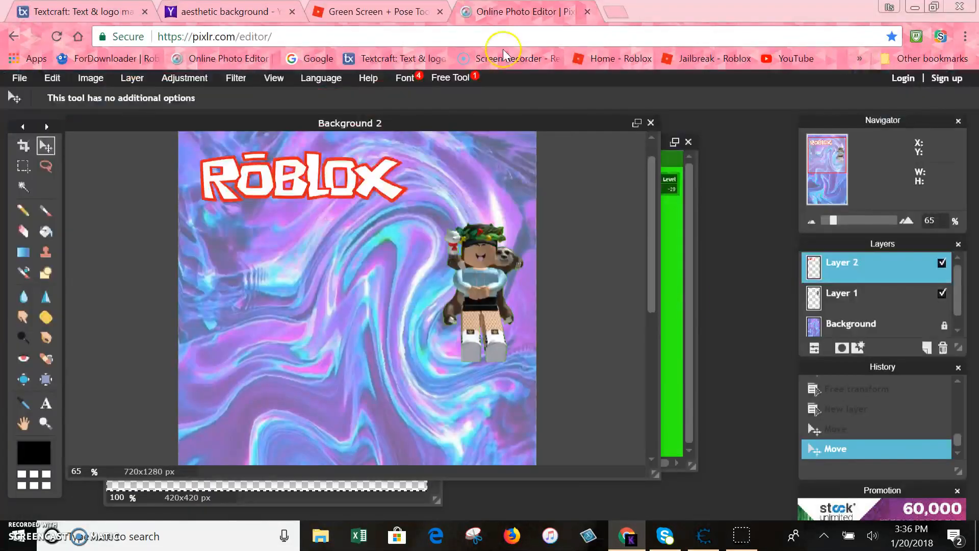
# Open the title text image "Thumbnail Text p.png" from the Roblox pictures folder
pyautogui.click(19, 78)
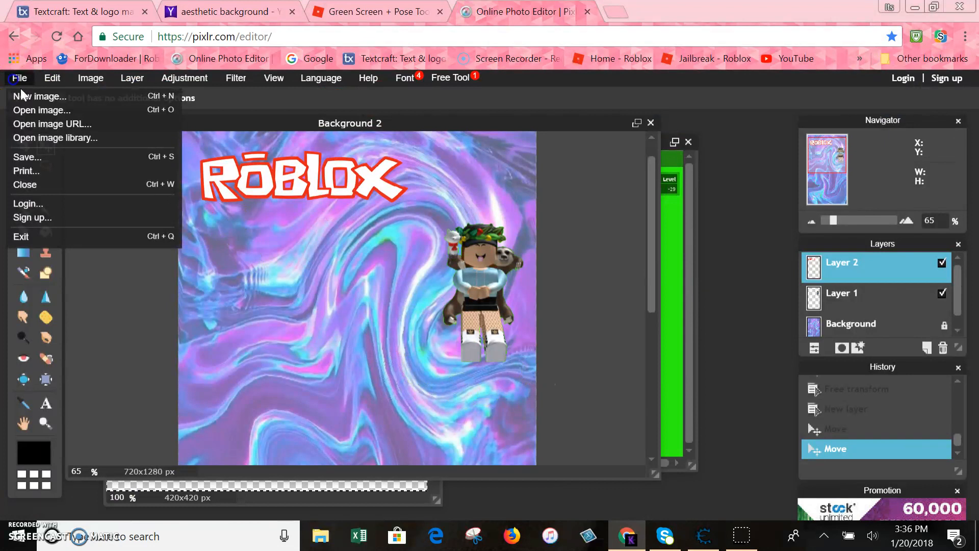
pyautogui.click(31, 111)
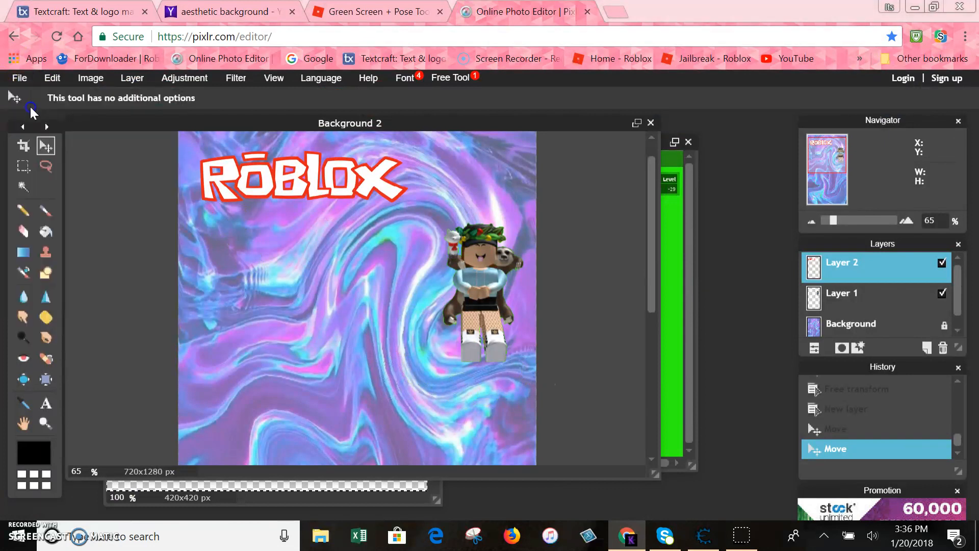
pyautogui.scroll(-15, 458, 234)
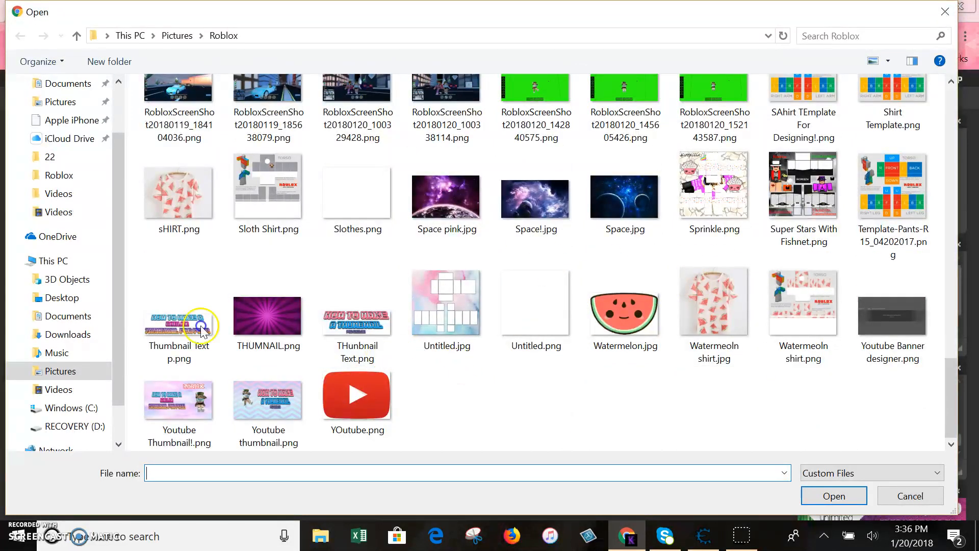
pyautogui.doubleClick(179, 324)
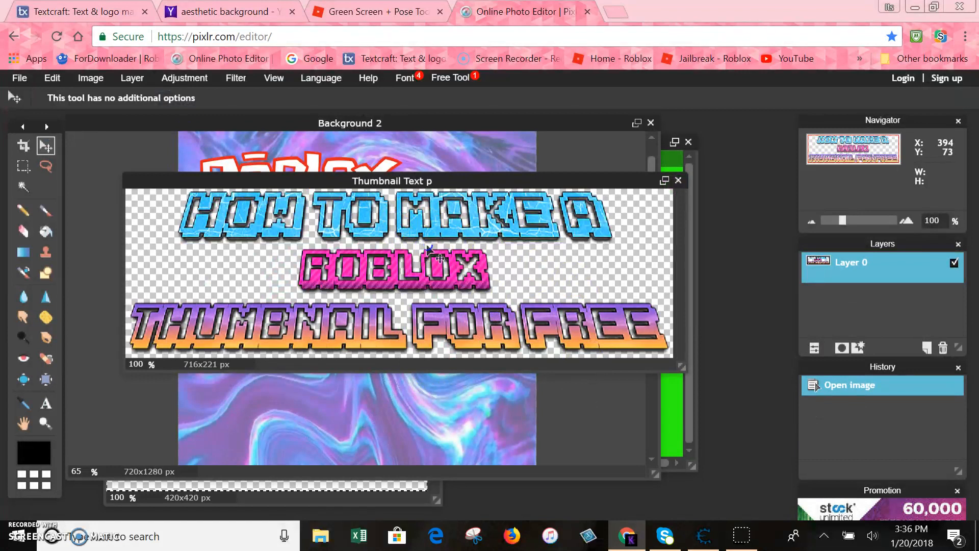
# Copy the whole title text image into Background 2 as a new layer and move it below the Roblox logo
pyautogui.hotkey('ctrl', 'a')
pyautogui.hotkey('ctrl', 'c')
pyautogui.click(361, 162)
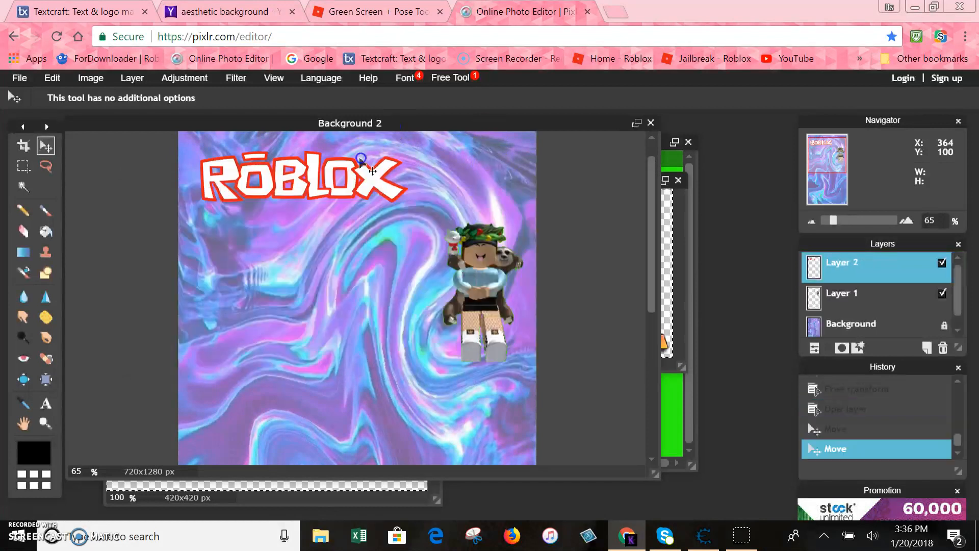
pyautogui.hotkey('ctrl', 'v')
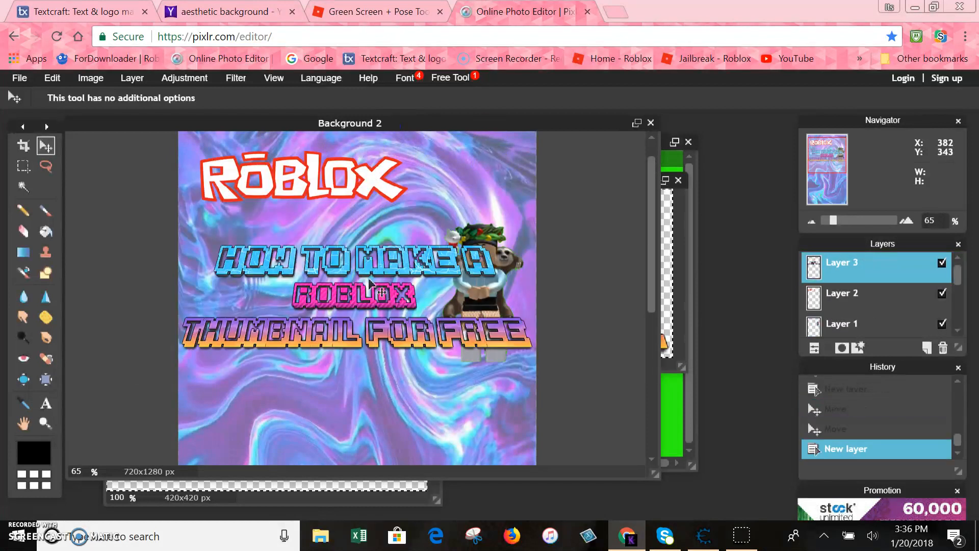
pyautogui.moveTo(449, 304); pyautogui.dragTo(434, 406)
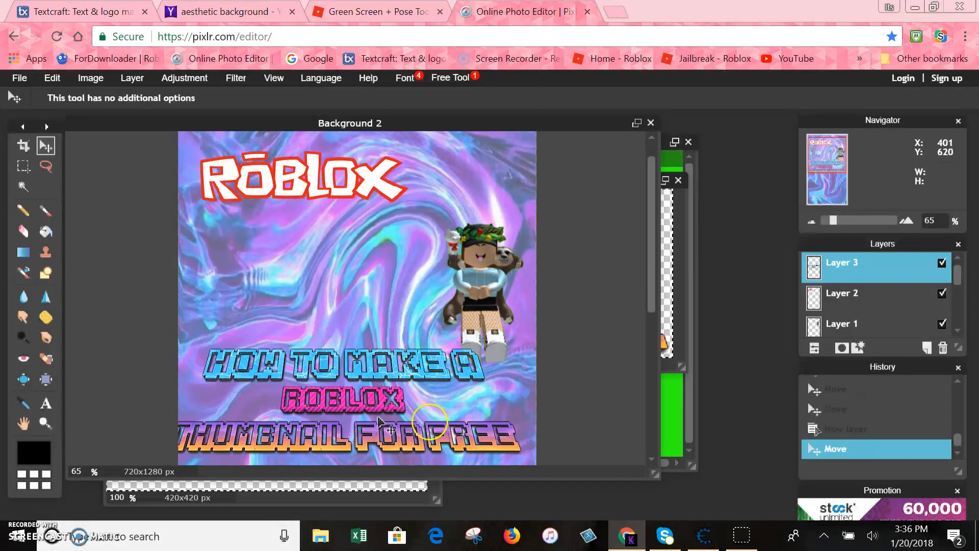
pyautogui.moveTo(406, 406); pyautogui.dragTo(383, 328)
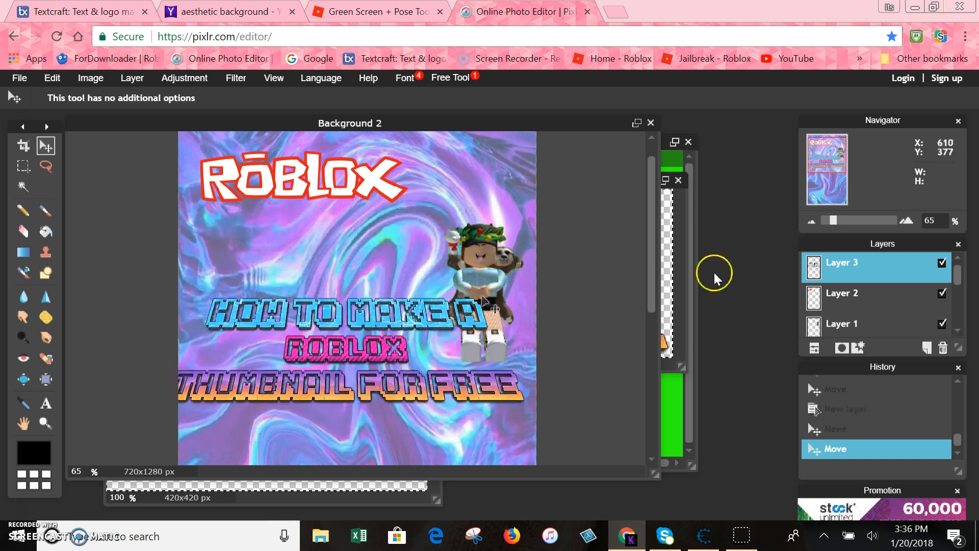
# Use Free transform on the avatar layer to move the avatar up beside the Roblox logo, and apply the change
pyautogui.click(861, 324)
pyautogui.click(942, 322)
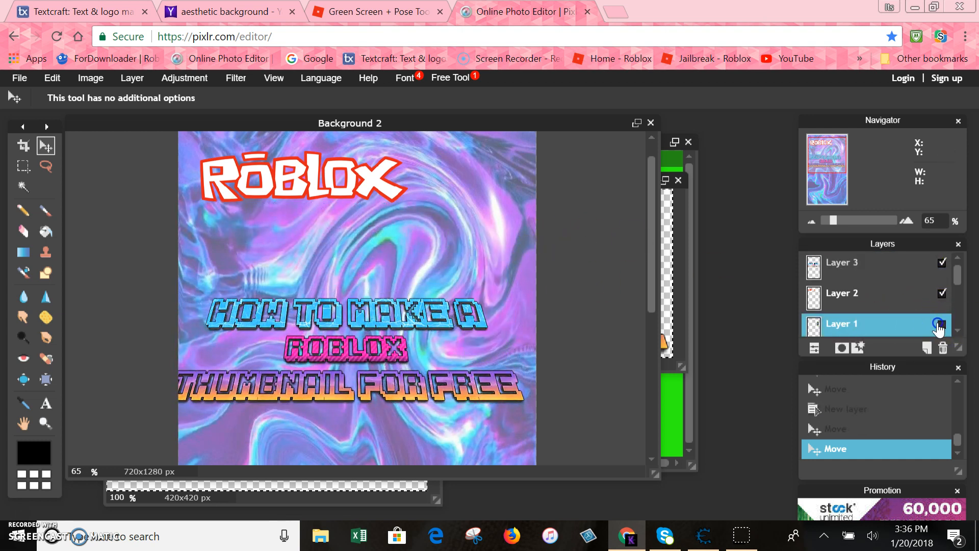
pyautogui.click(941, 325)
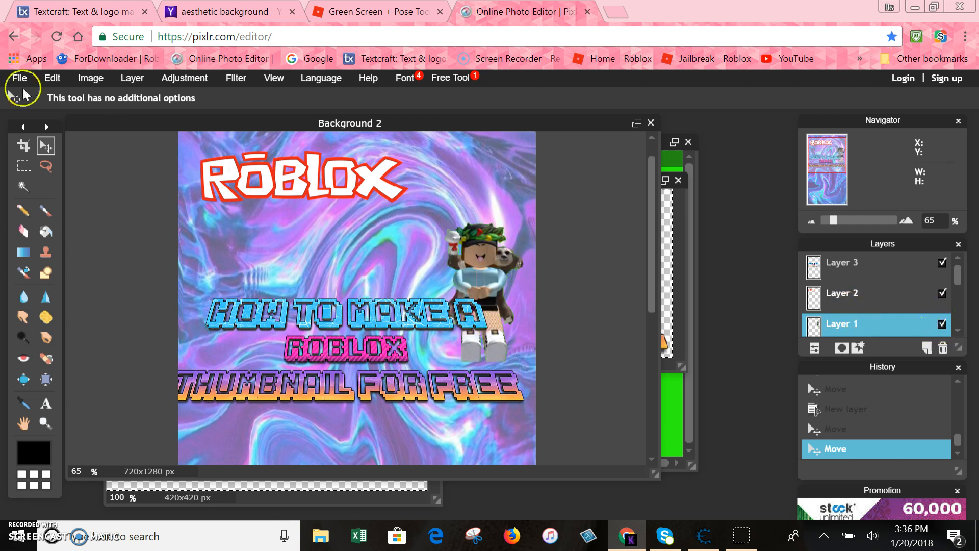
pyautogui.click(52, 78)
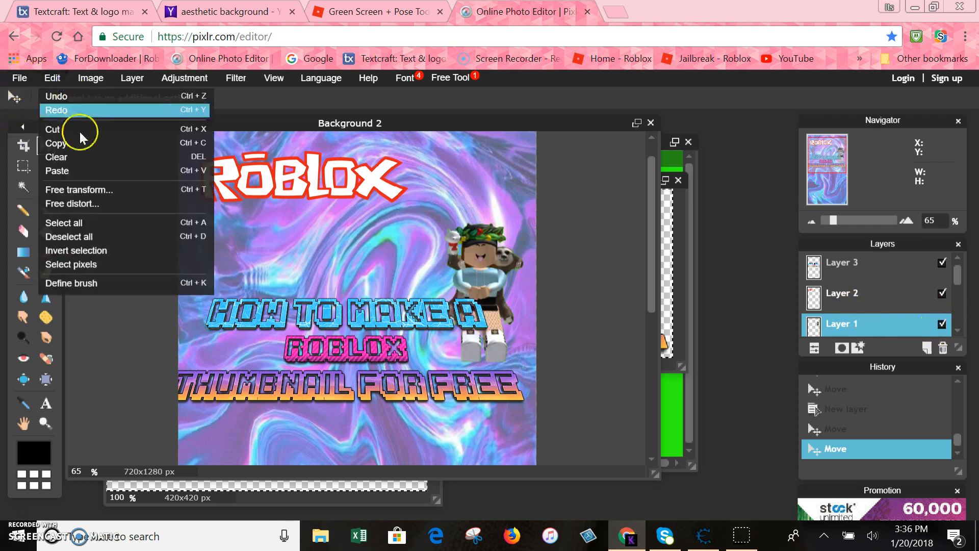
pyautogui.click(91, 191)
pyautogui.moveTo(504, 268); pyautogui.dragTo(506, 186)
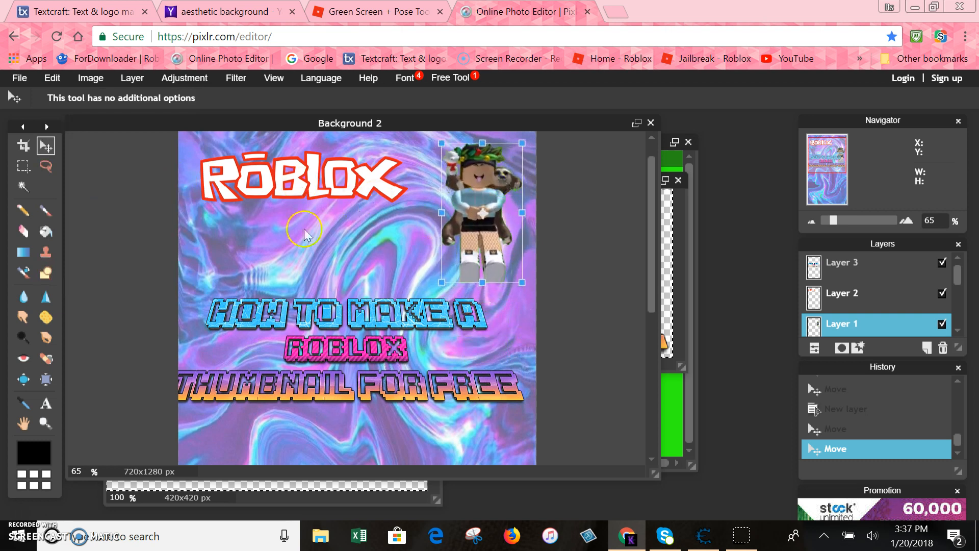
pyautogui.click(832, 264)
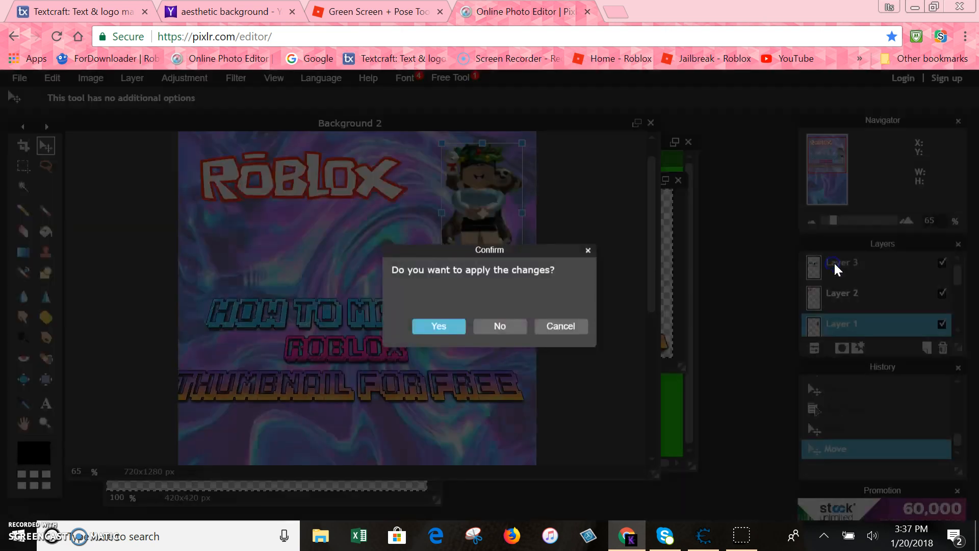
pyautogui.click(451, 325)
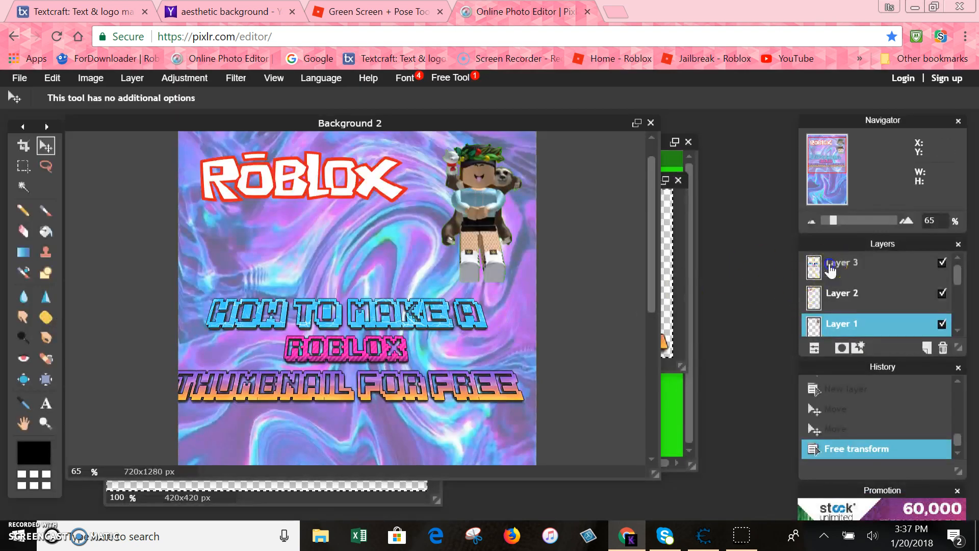
# Check the title text layer by hiding and showing it, and move the text slightly right to fit the canvas width
pyautogui.click(941, 262)
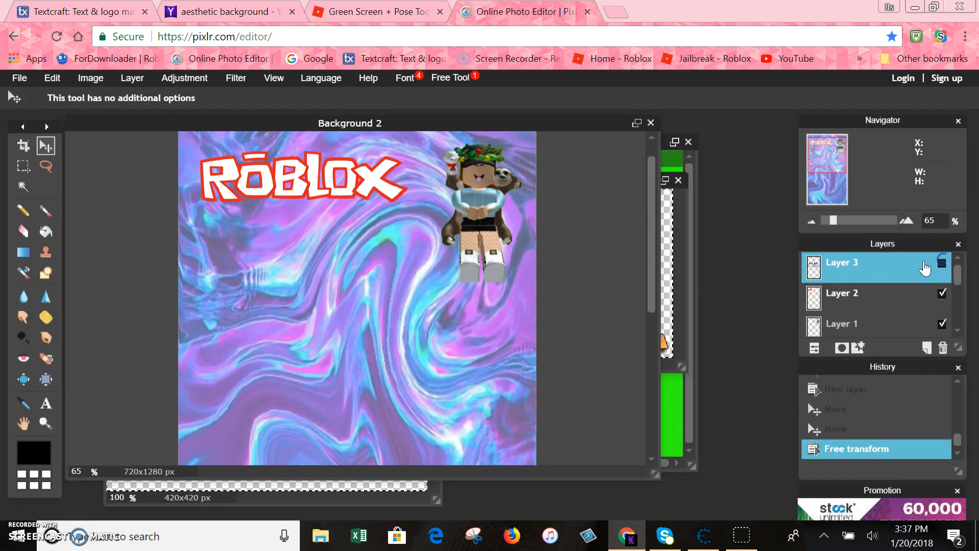
pyautogui.click(941, 262)
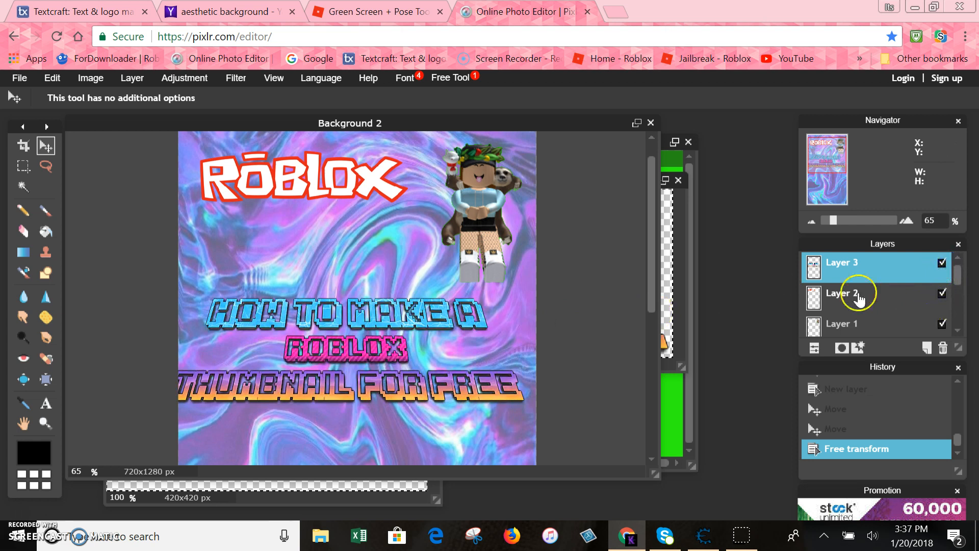
pyautogui.moveTo(412, 383); pyautogui.dragTo(428, 392)
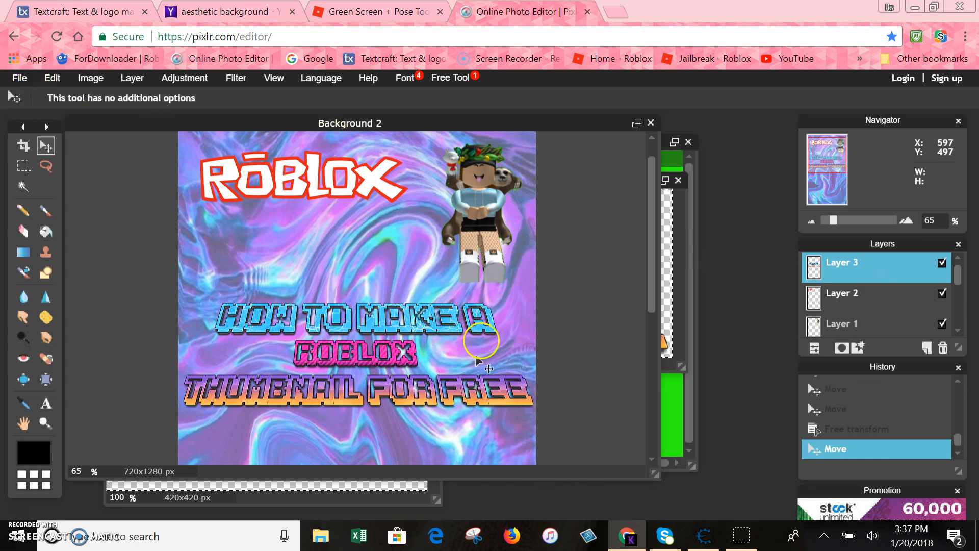
# Save the Background 2 image to the computer in PNG (Transparent, full quality) format
pyautogui.click(19, 78)
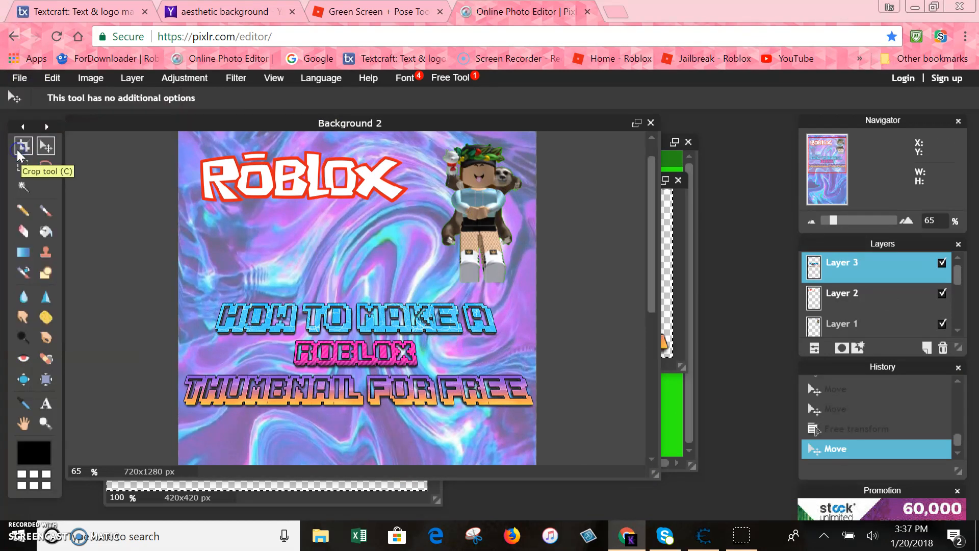
pyautogui.click(20, 78)
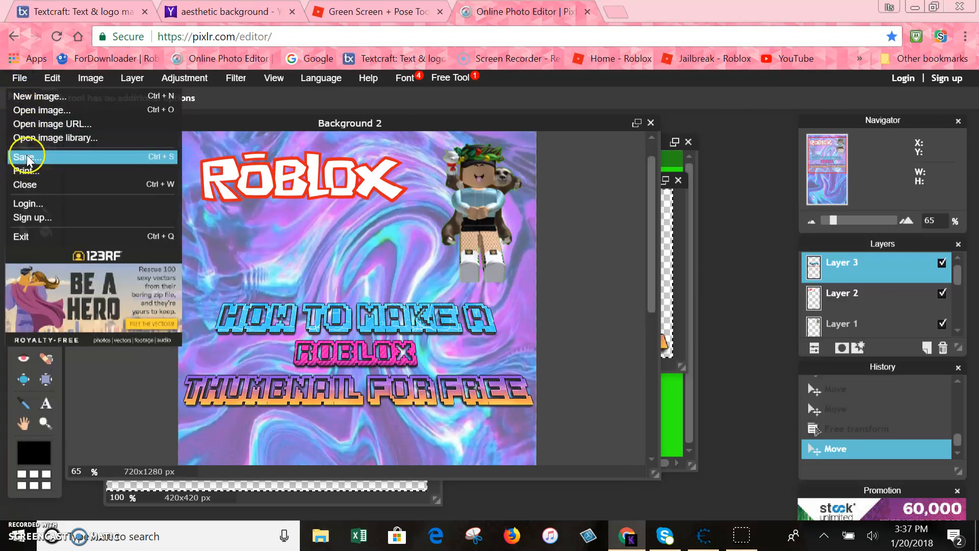
pyautogui.click(26, 158)
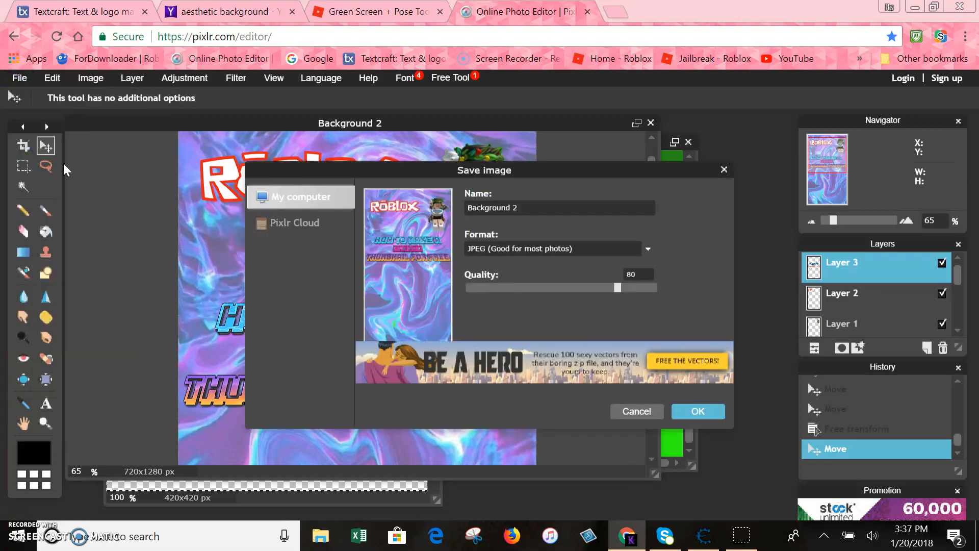
pyautogui.click(521, 248)
pyautogui.click(510, 277)
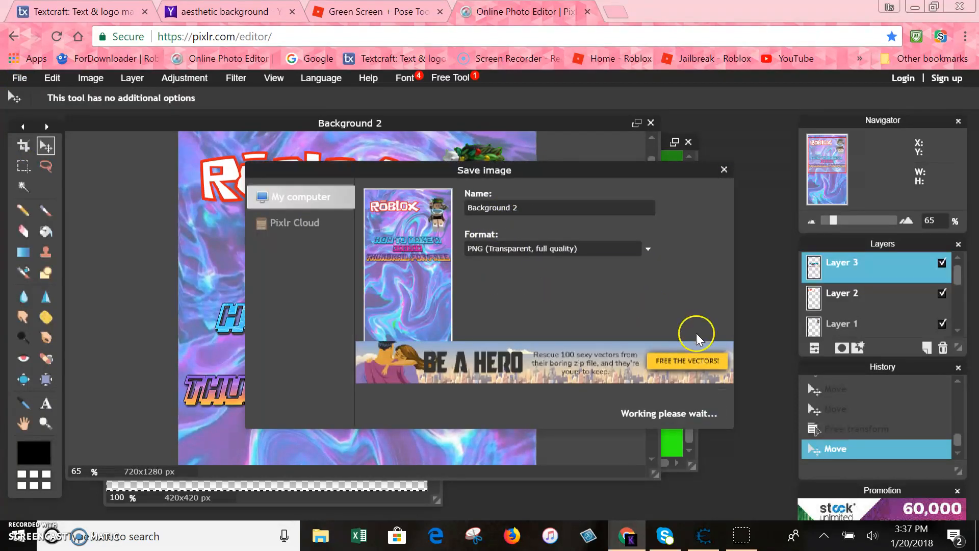
pyautogui.click(696, 413)
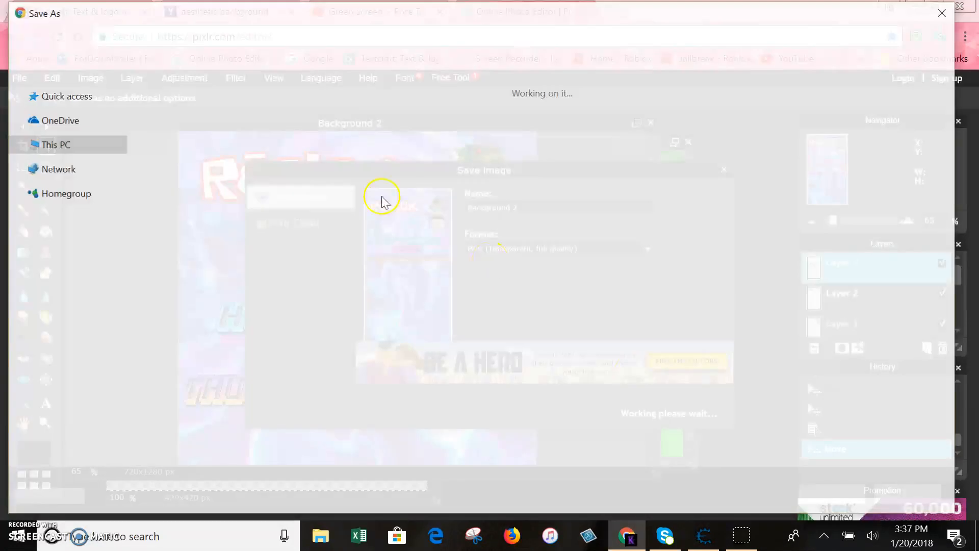
# Name the file "Youtube Thumbnail" and save it in the Roblox pictures folder
pyautogui.press('BackSpace')
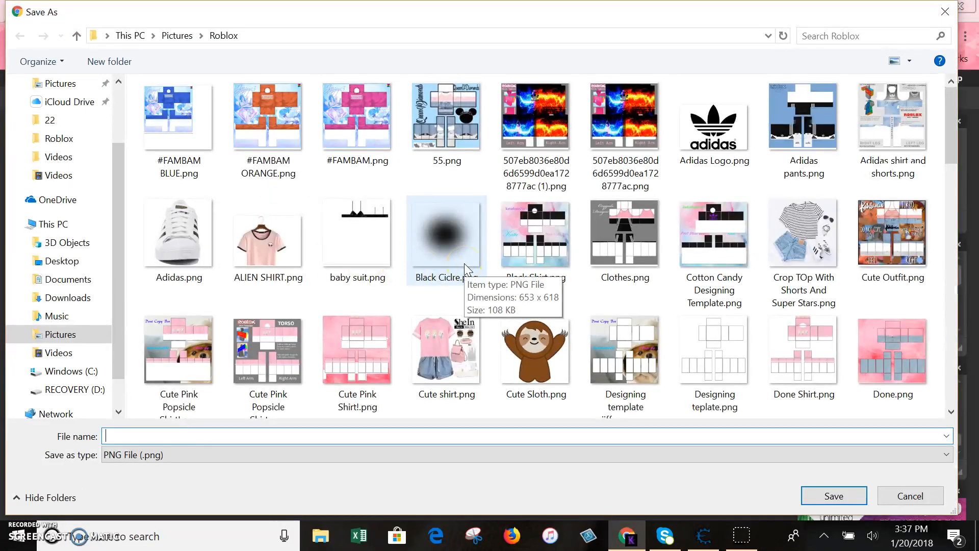
pyautogui.write('Y')
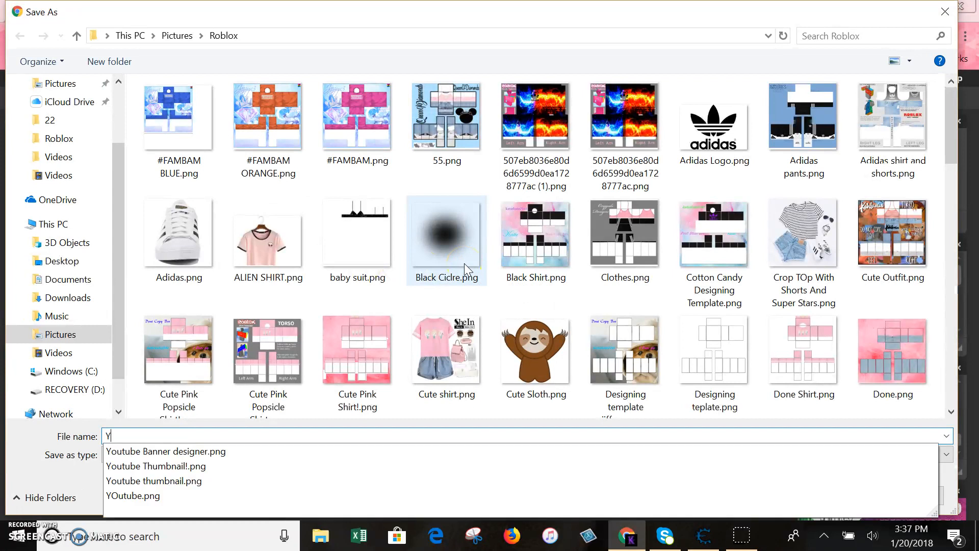
pyautogui.write('outube Th')
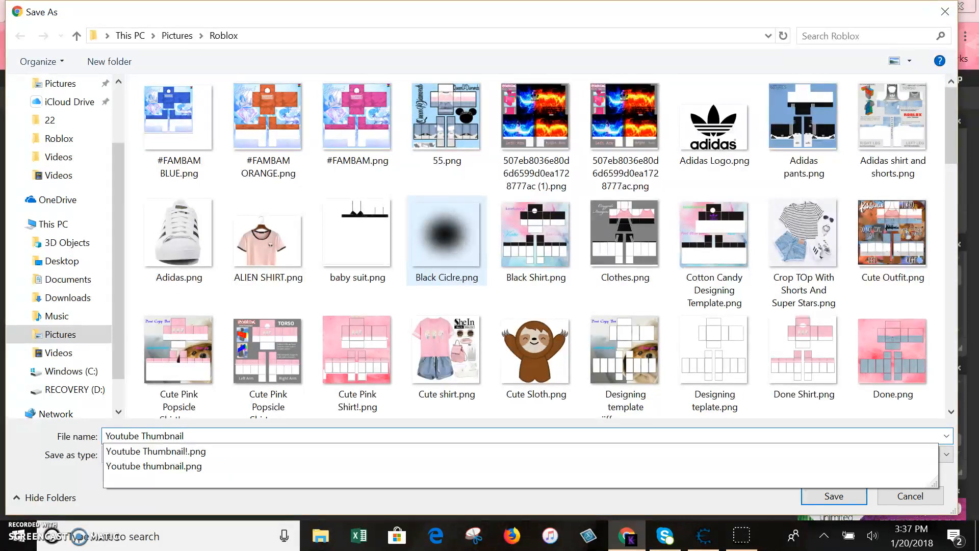
pyautogui.write('umbnail')
pyautogui.press('Return')
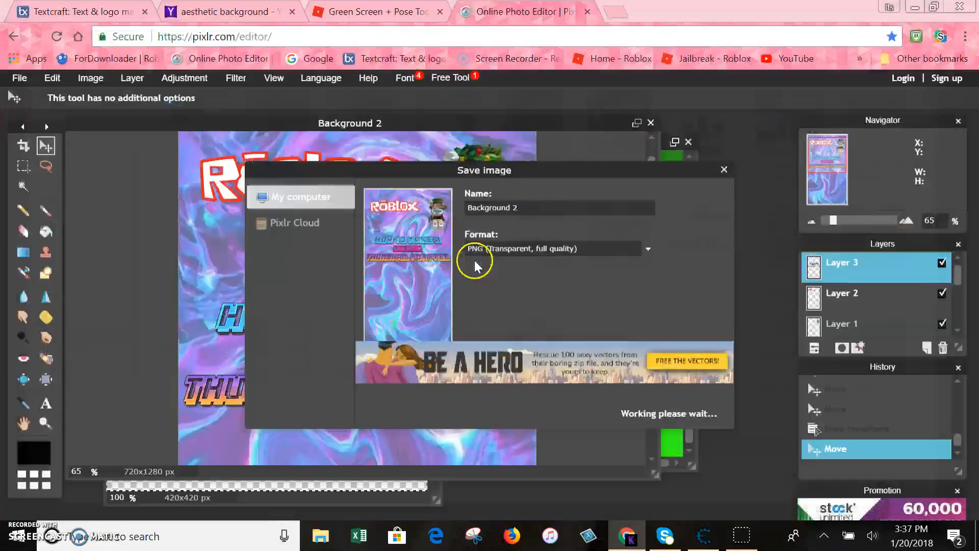